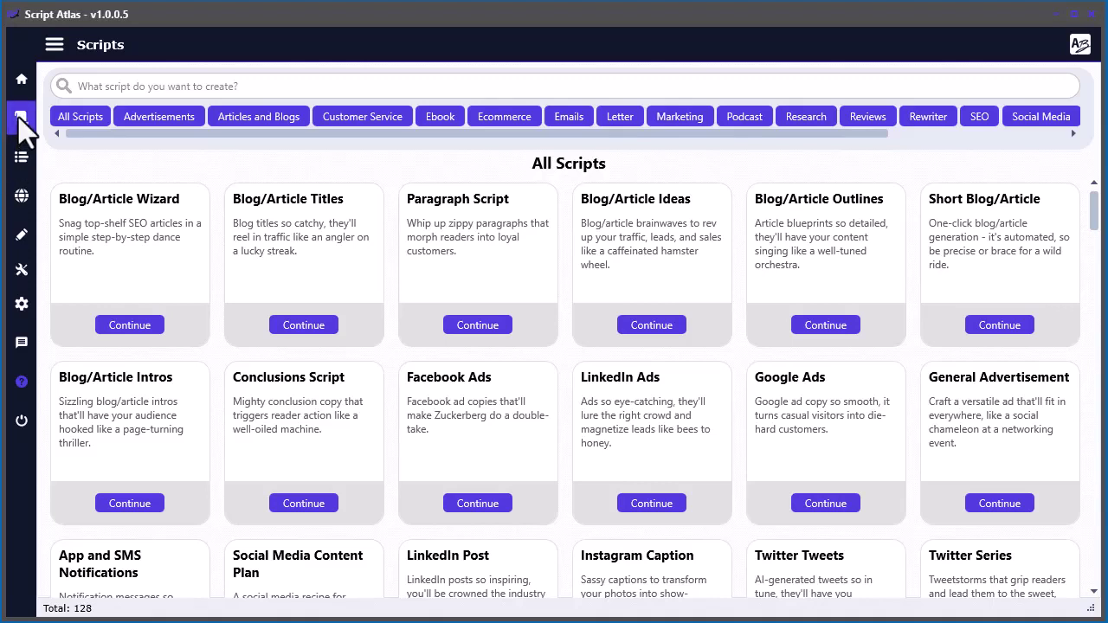
- Filter the scripts to Articles and Blogs and launch the Blog/Article Wizard
{"action": "left_click", "coordinate": [236, 125]}
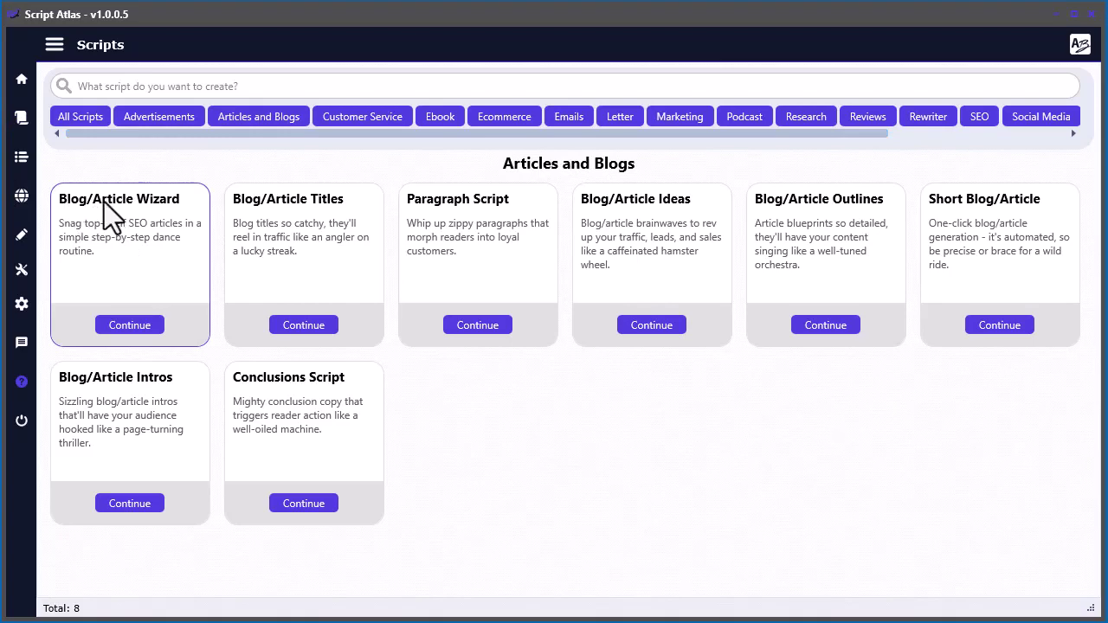
{"action": "left_click", "coordinate": [126, 327]}
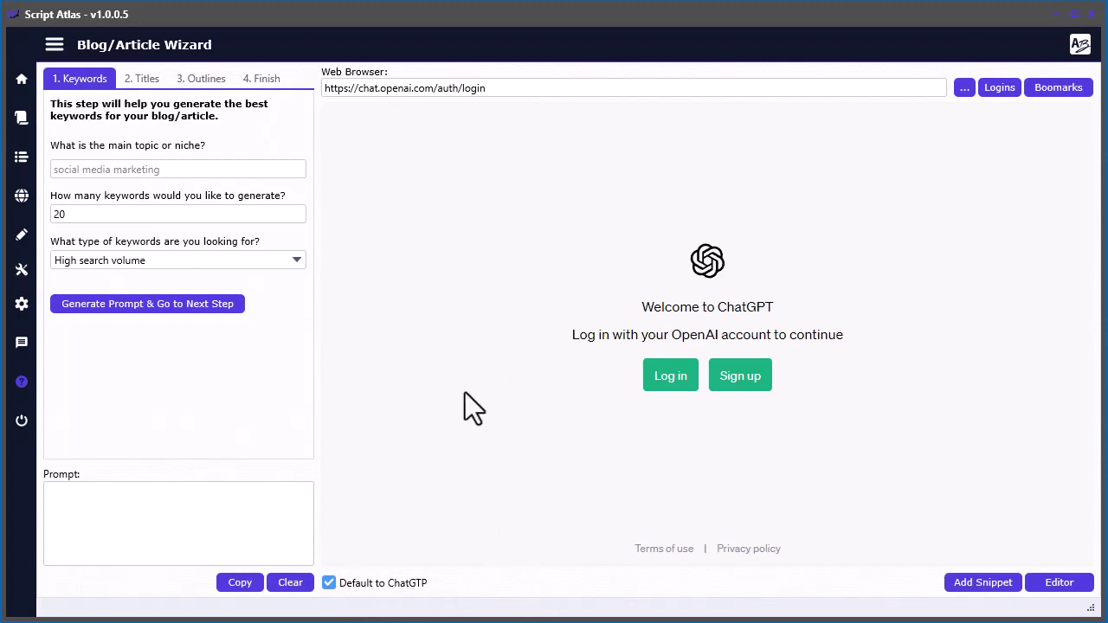
{"action": "left_click", "coordinate": [328, 584]}
{"action": "left_click", "coordinate": [329, 584]}
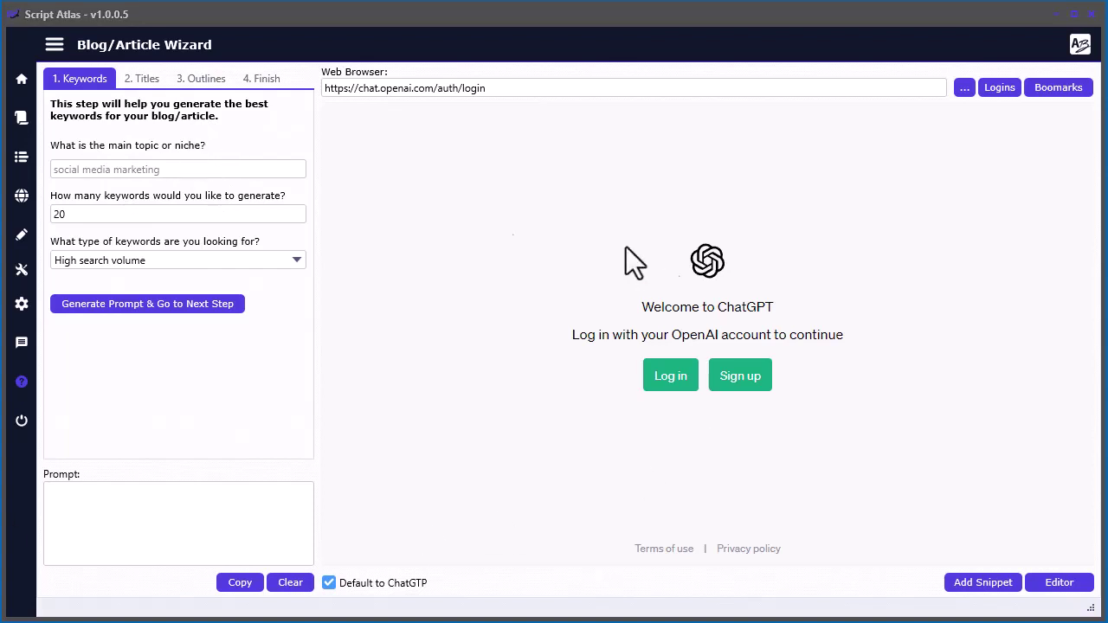
- Start the ChatGPT email sign-in, check the saved logins, and shift the window left
{"action": "left_click", "coordinate": [666, 380]}
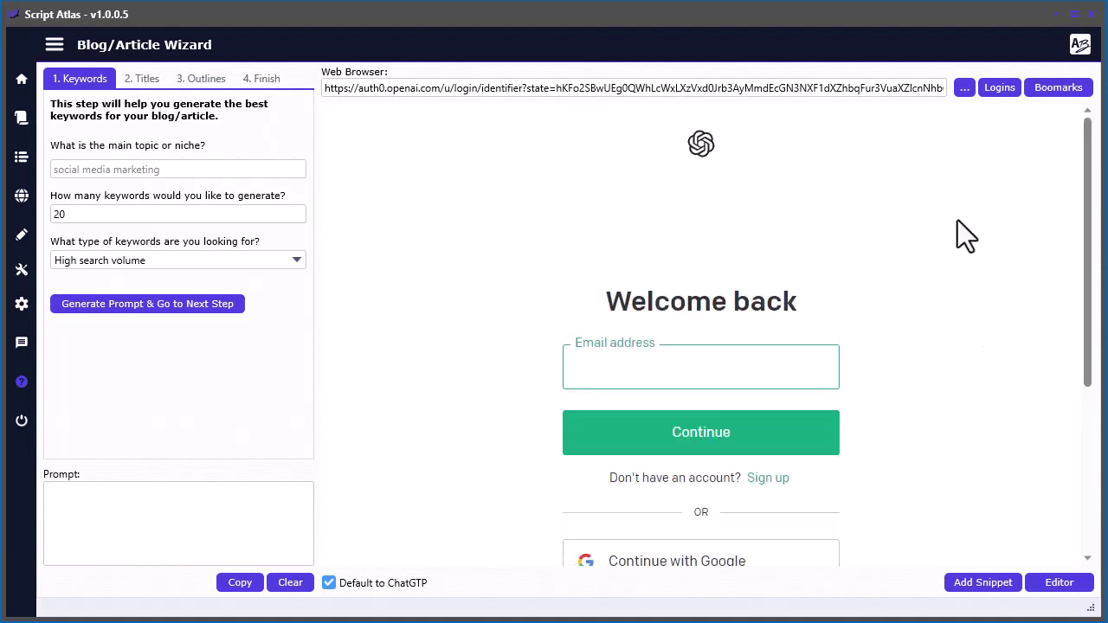
{"action": "left_click", "coordinate": [997, 87]}
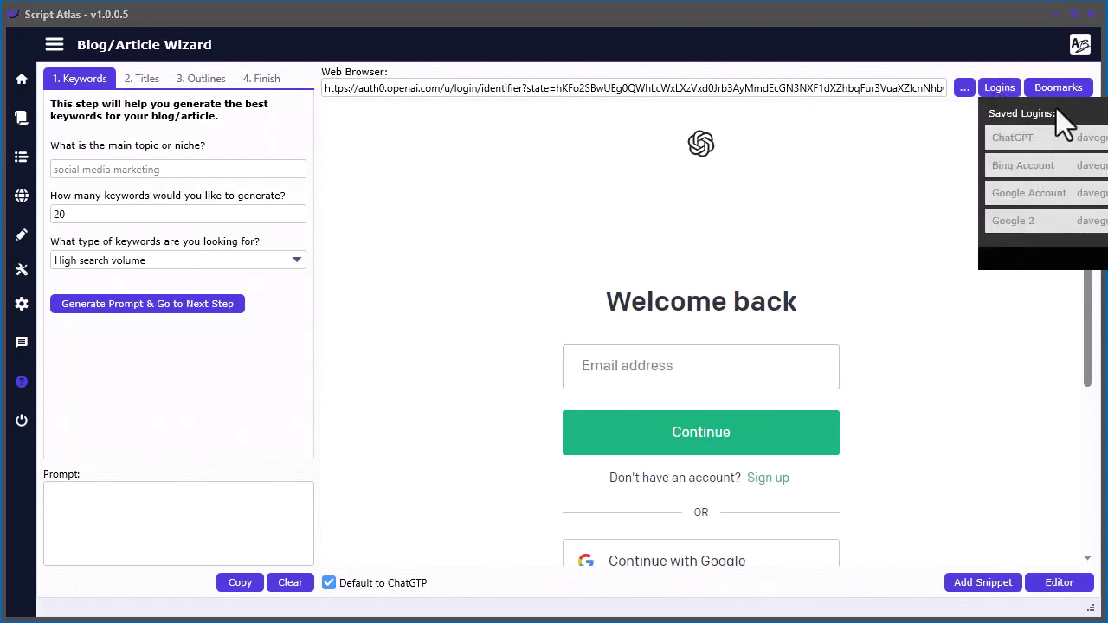
{"action": "left_click", "coordinate": [994, 24]}
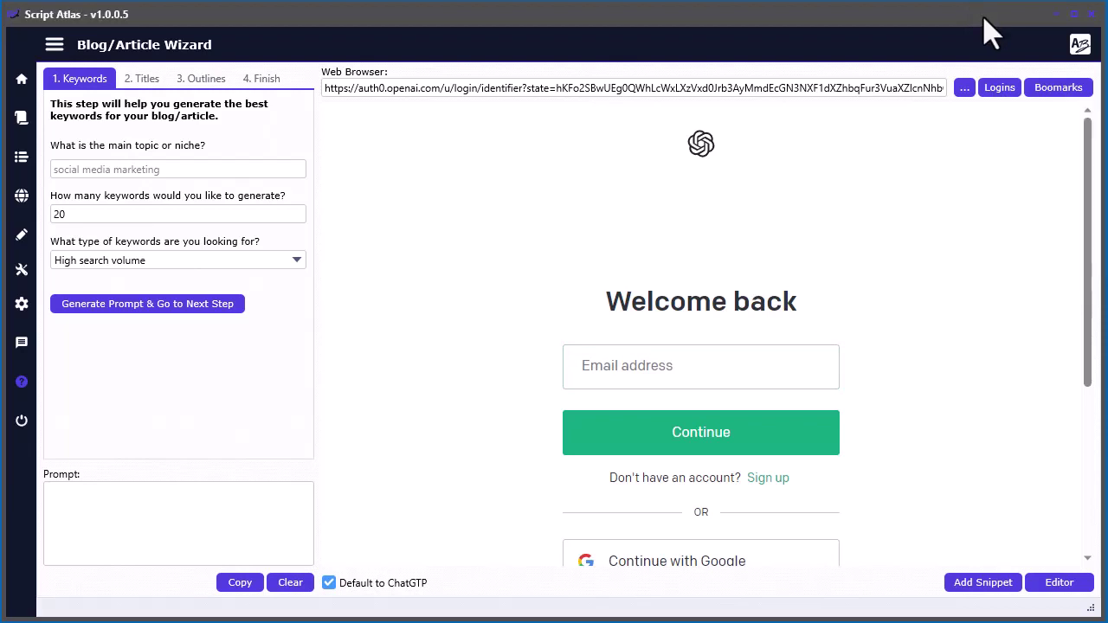
{"action": "left_click_drag", "start_coordinate": [996, 35], "coordinate": [725, 51]}
{"action": "left_click", "coordinate": [738, 106]}
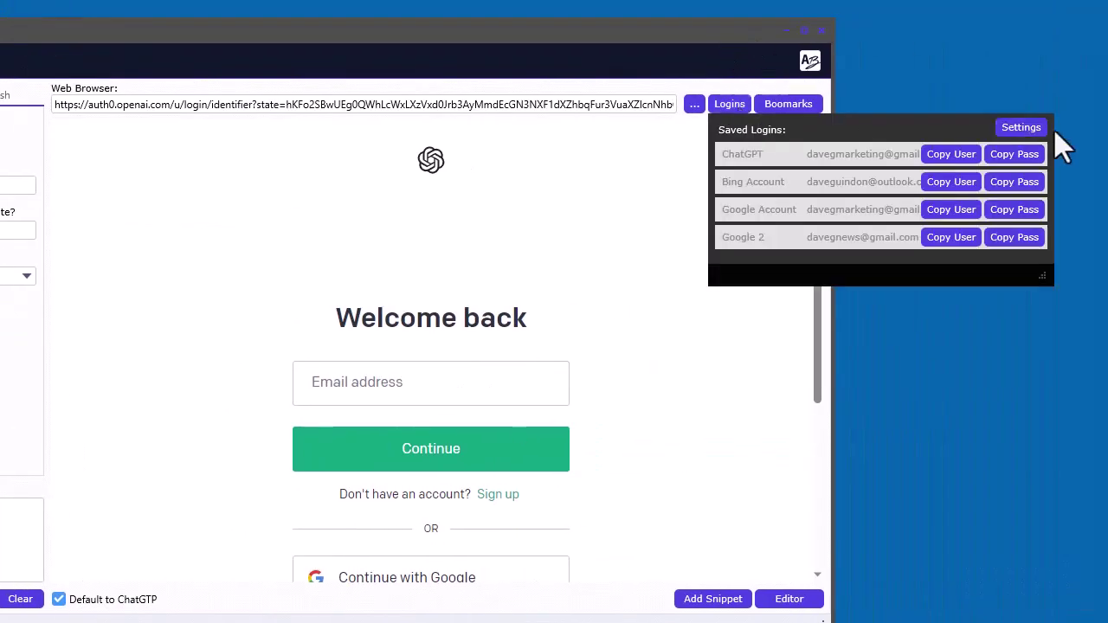
{"action": "left_click", "coordinate": [1022, 127]}
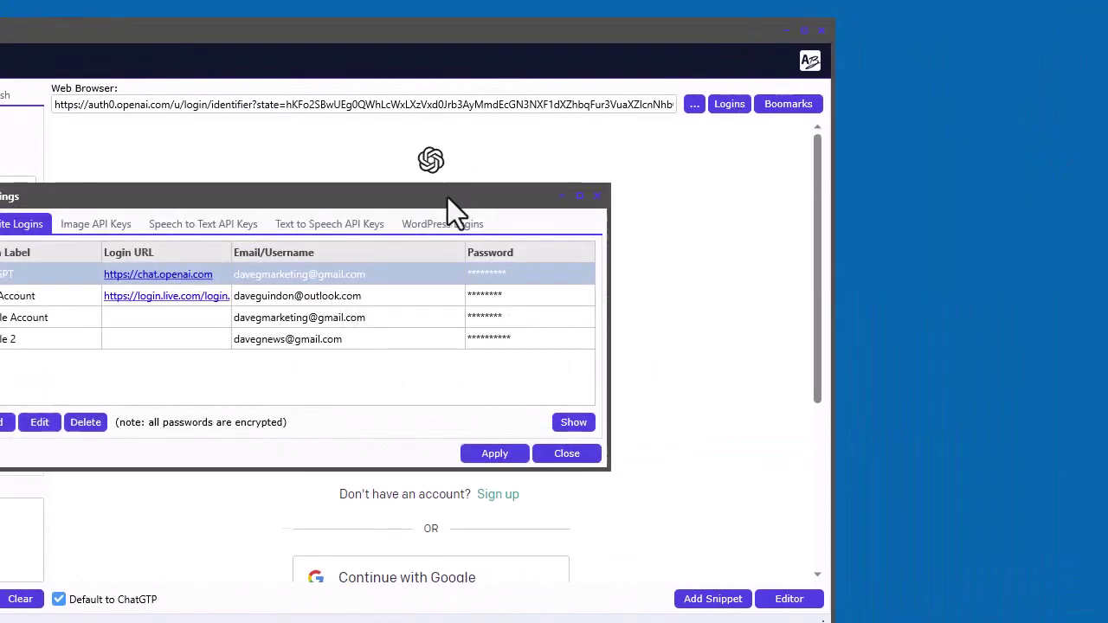
{"action": "left_click_drag", "start_coordinate": [462, 197], "coordinate": [722, 187]}
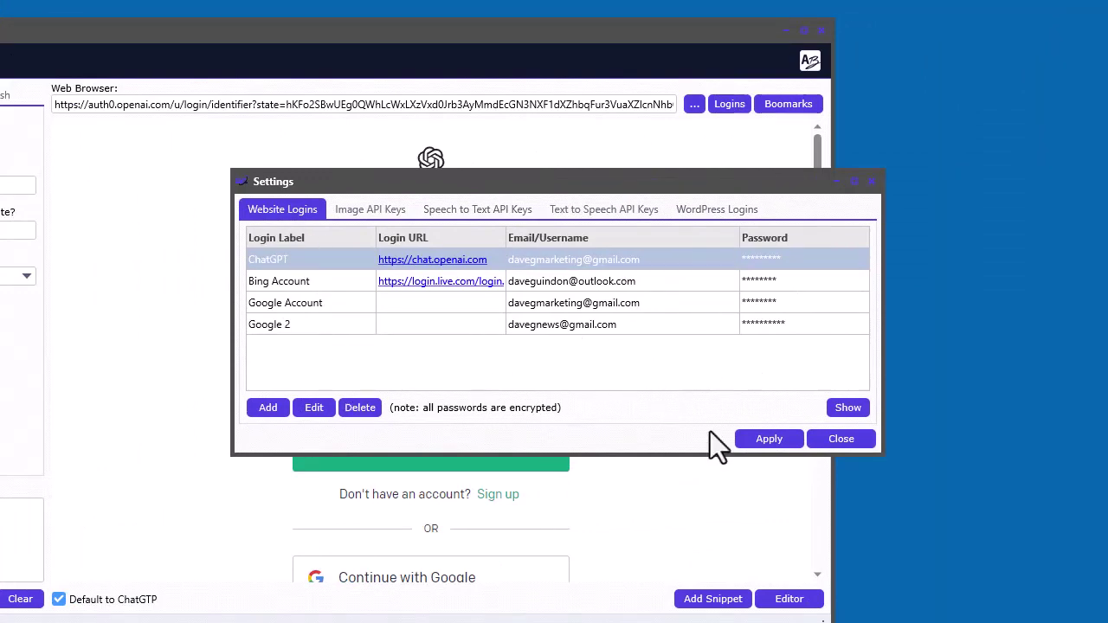
{"action": "left_click", "coordinate": [274, 412]}
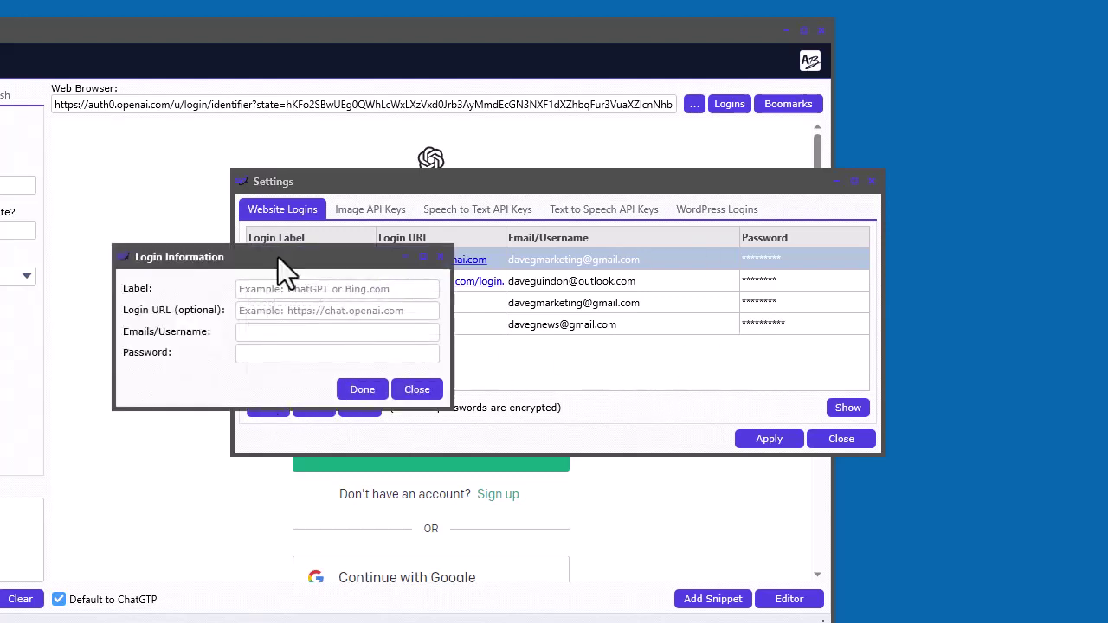
{"action": "left_click_drag", "start_coordinate": [278, 257], "coordinate": [518, 257]}
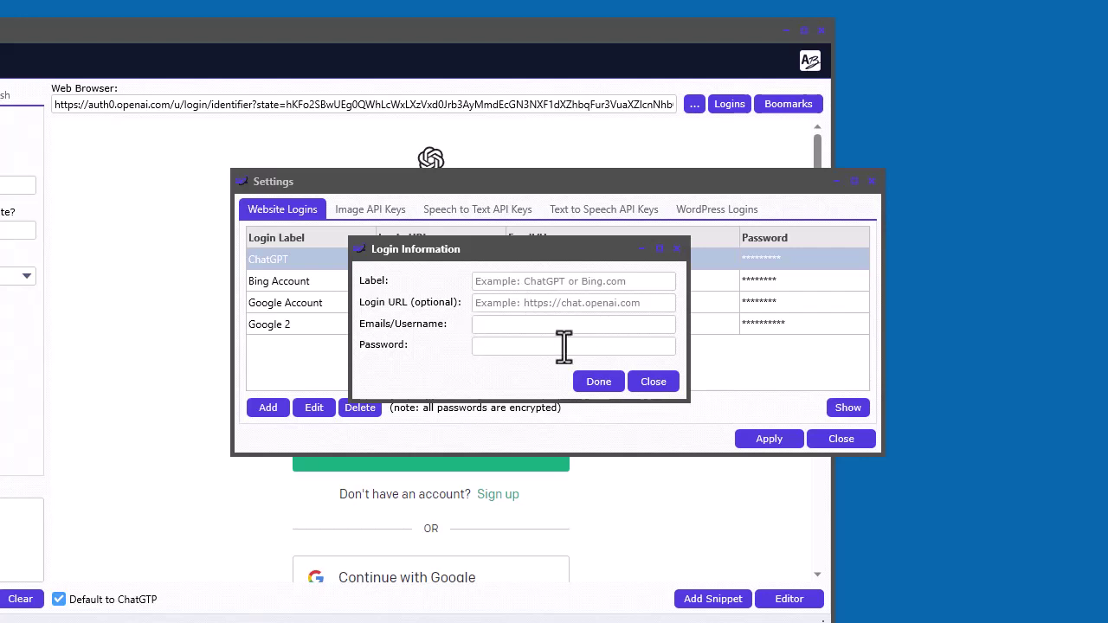
{"action": "left_click", "coordinate": [663, 385]}
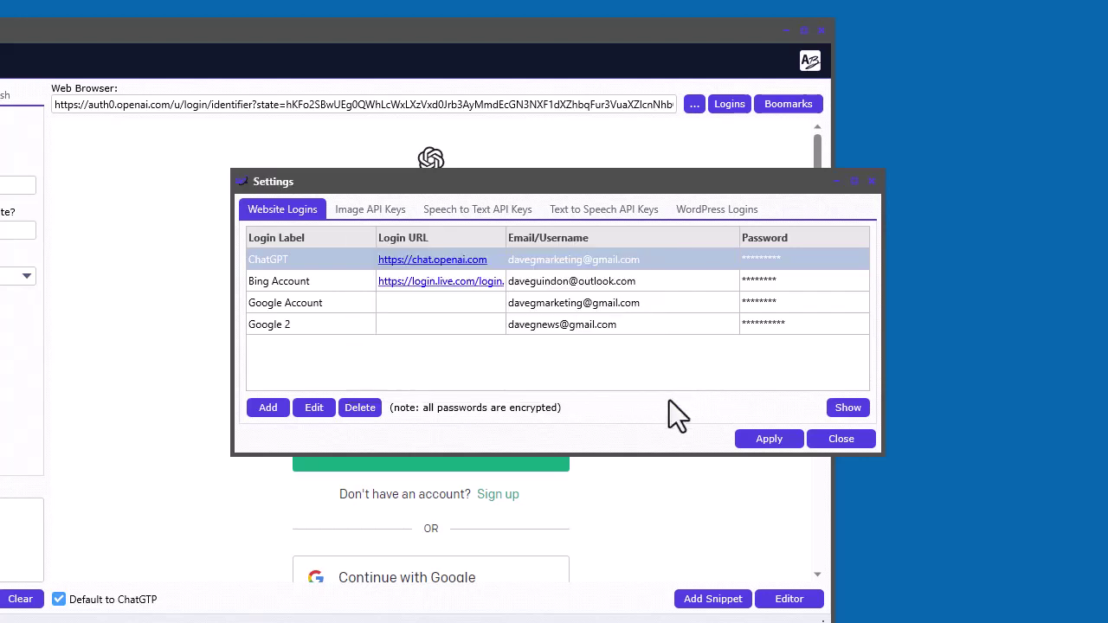
{"action": "left_click", "coordinate": [842, 439]}
- Paste the saved ChatGPT username into the email field and continue
{"action": "left_click", "coordinate": [723, 107]}
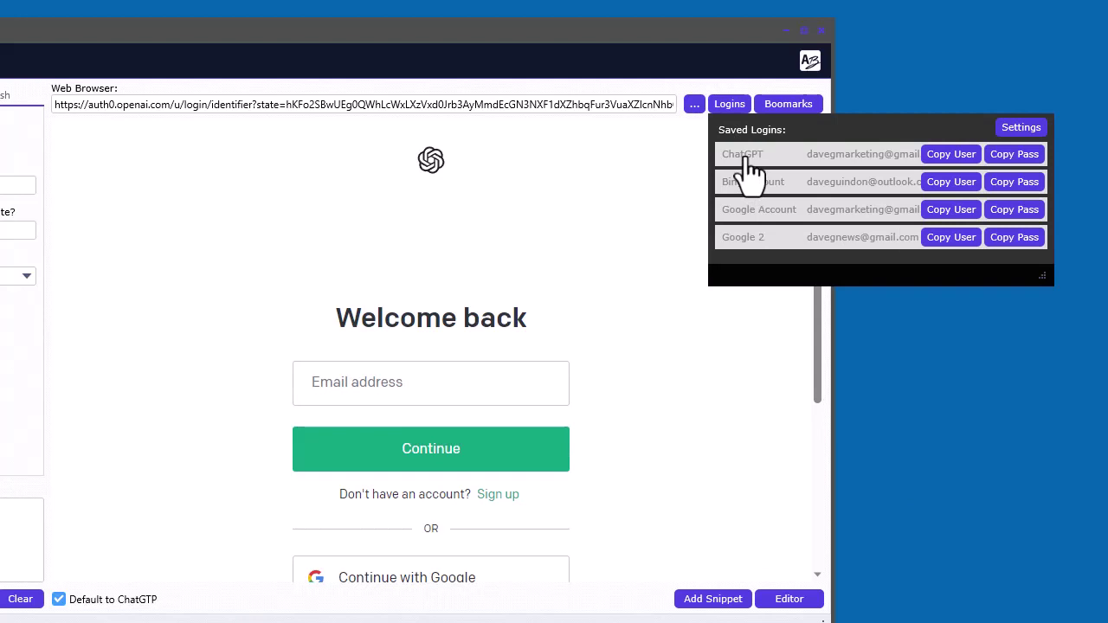
{"action": "left_click", "coordinate": [951, 155]}
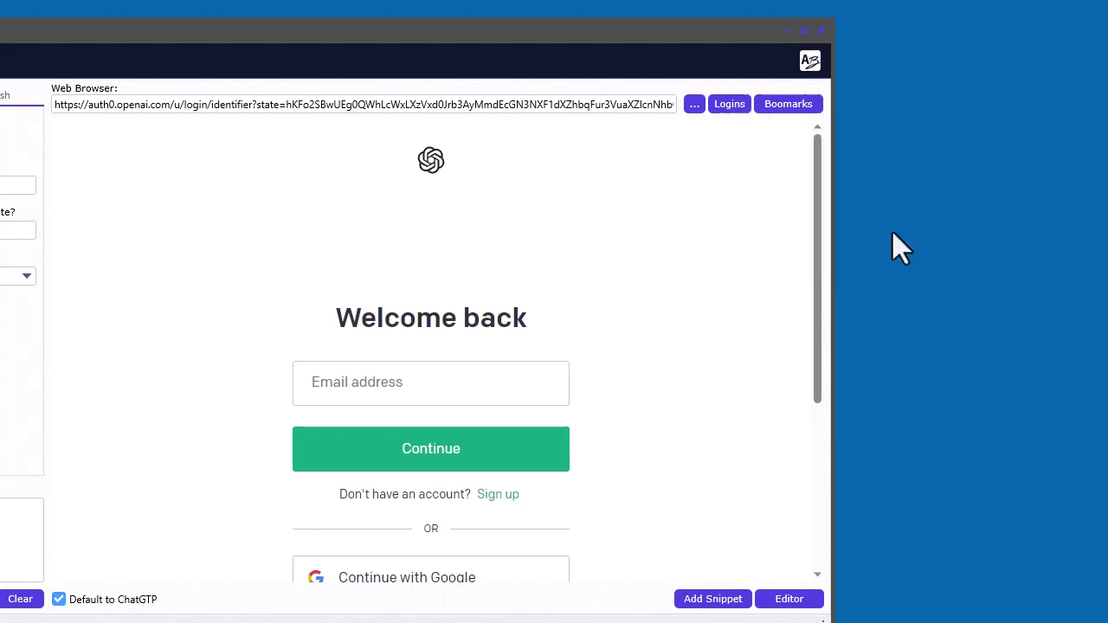
{"action": "left_click", "coordinate": [391, 394]}
{"action": "key", "text": "ctrl+v"}
{"action": "left_click", "coordinate": [546, 468]}
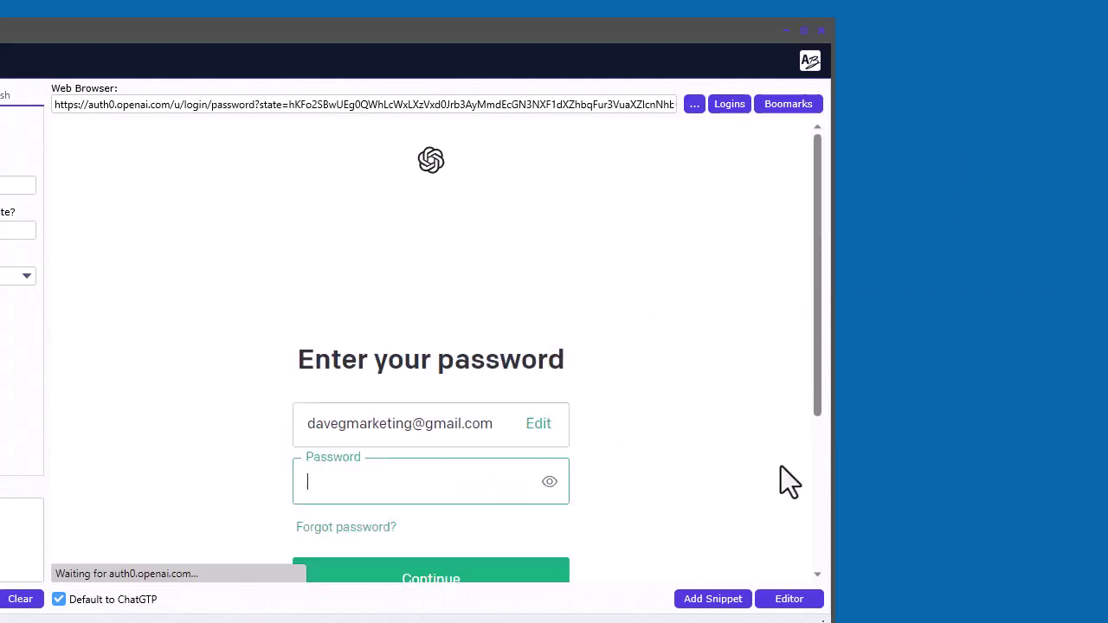
- Paste the saved password to sign in, then clear the three onboarding screens
{"action": "left_click", "coordinate": [730, 104]}
{"action": "left_click", "coordinate": [1009, 156]}
{"action": "left_click", "coordinate": [429, 494]}
{"action": "key", "text": "ctrl+v"}
{"action": "left_click", "coordinate": [468, 575]}
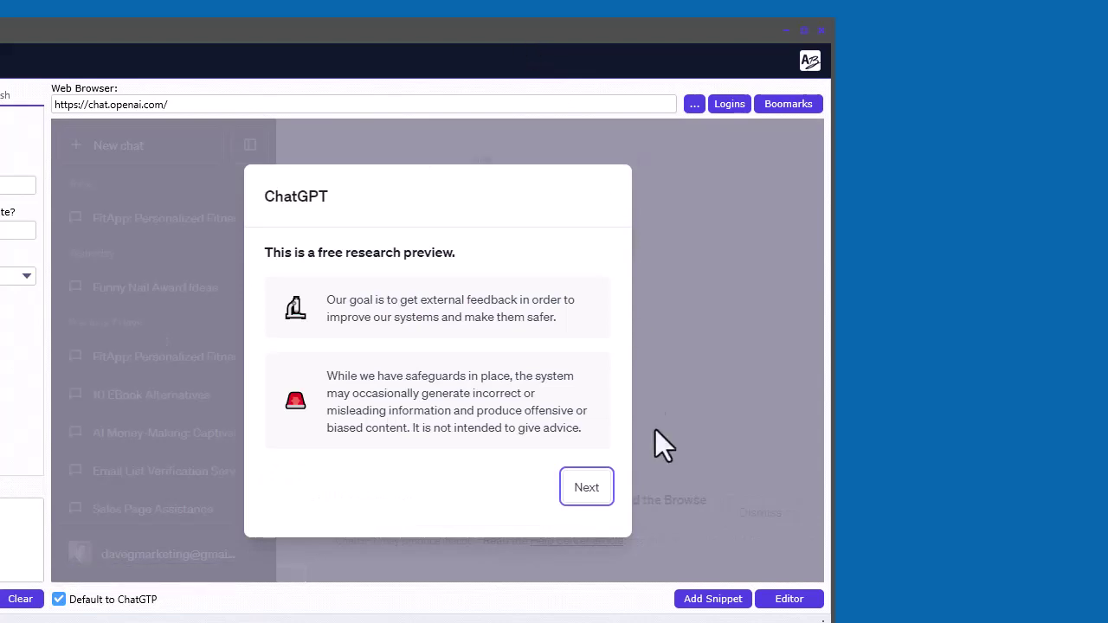
{"action": "left_click", "coordinate": [586, 487]}
{"action": "left_click", "coordinate": [585, 485]}
{"action": "left_click", "coordinate": [586, 483]}
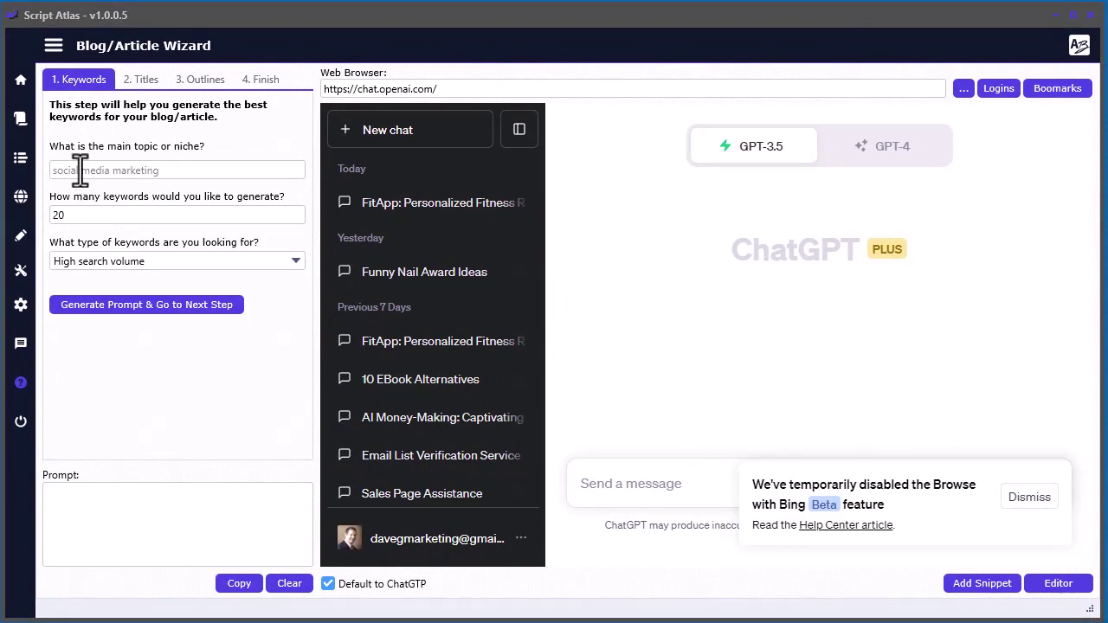
- Generate the social media marketing keyword prompt using High search volume keywords
{"action": "left_click", "coordinate": [114, 170]}
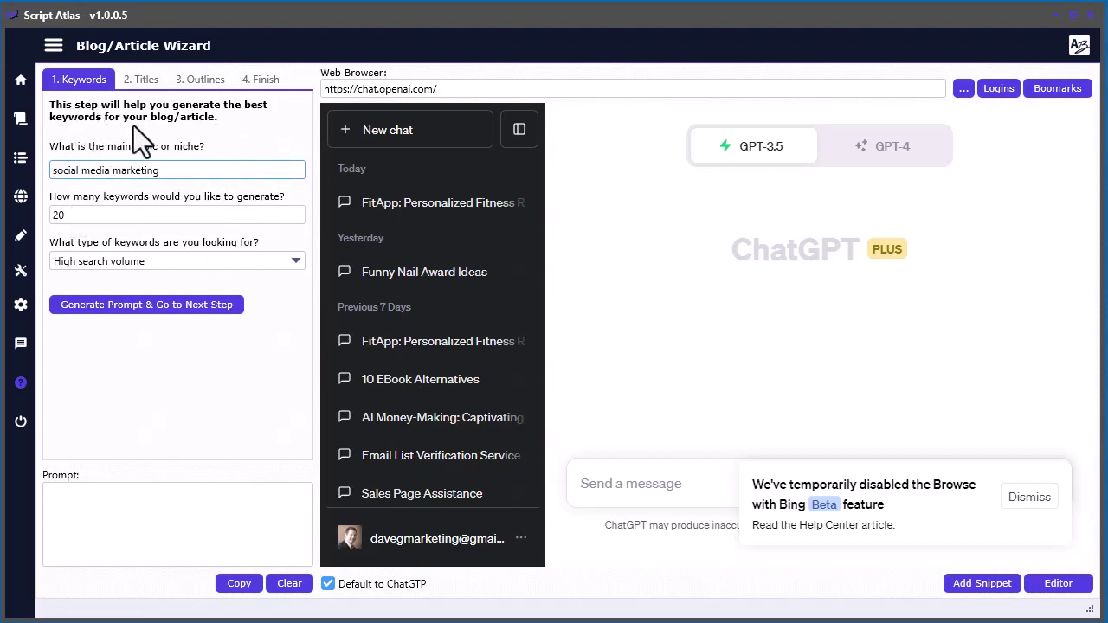
{"action": "left_click", "coordinate": [240, 263]}
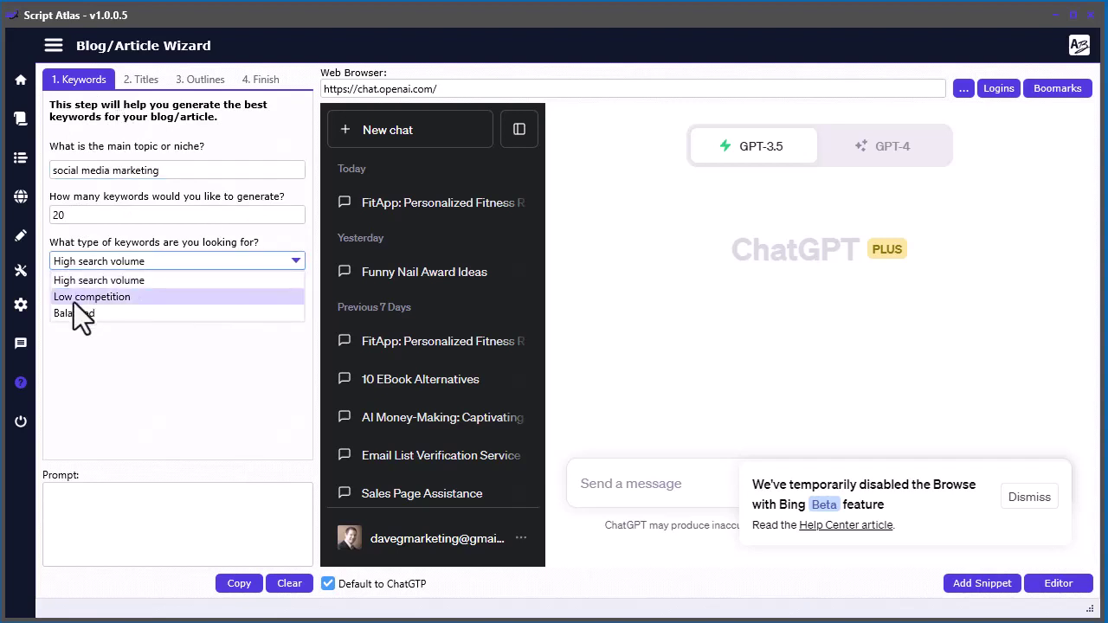
{"action": "left_click", "coordinate": [139, 281]}
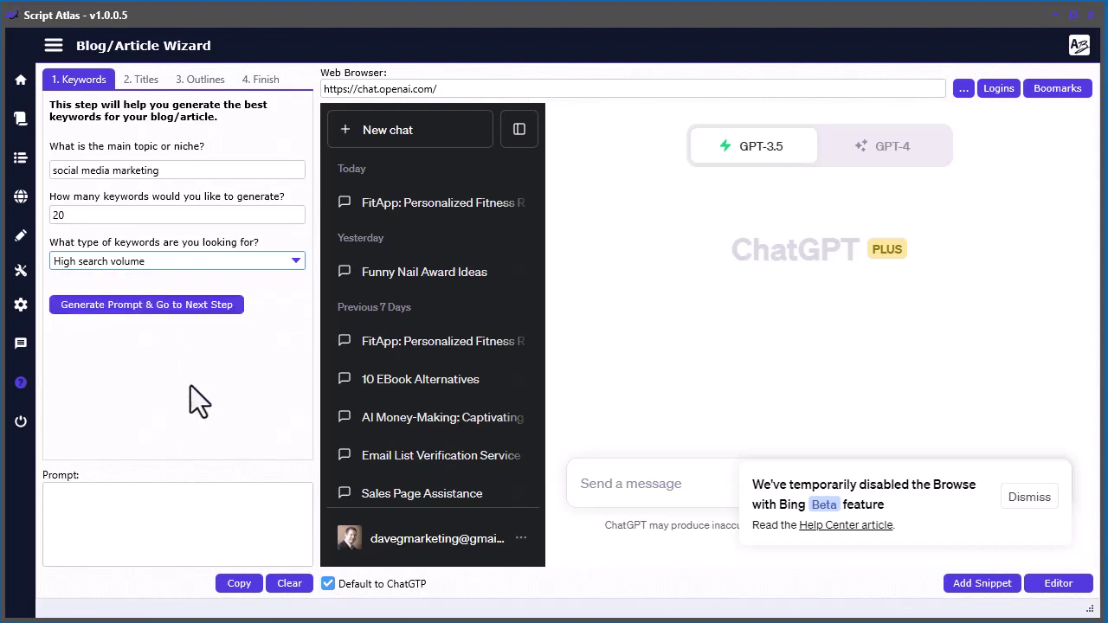
{"action": "left_click", "coordinate": [156, 305]}
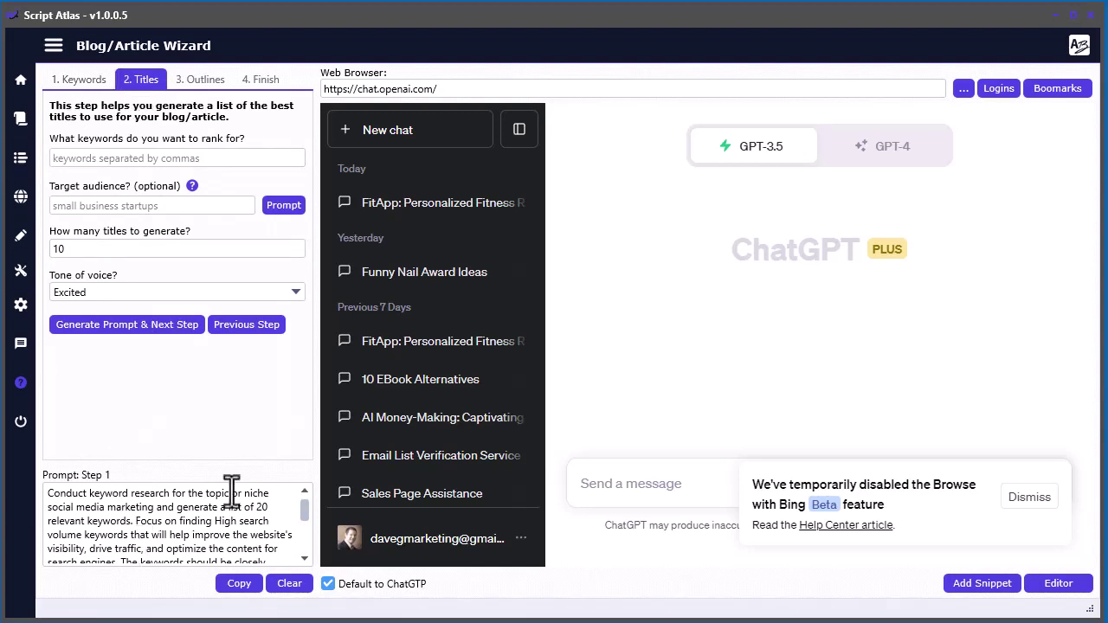
- Send the Step 1 keyword prompt to ChatGPT and review the 20-keyword table
{"action": "left_click", "coordinate": [238, 582]}
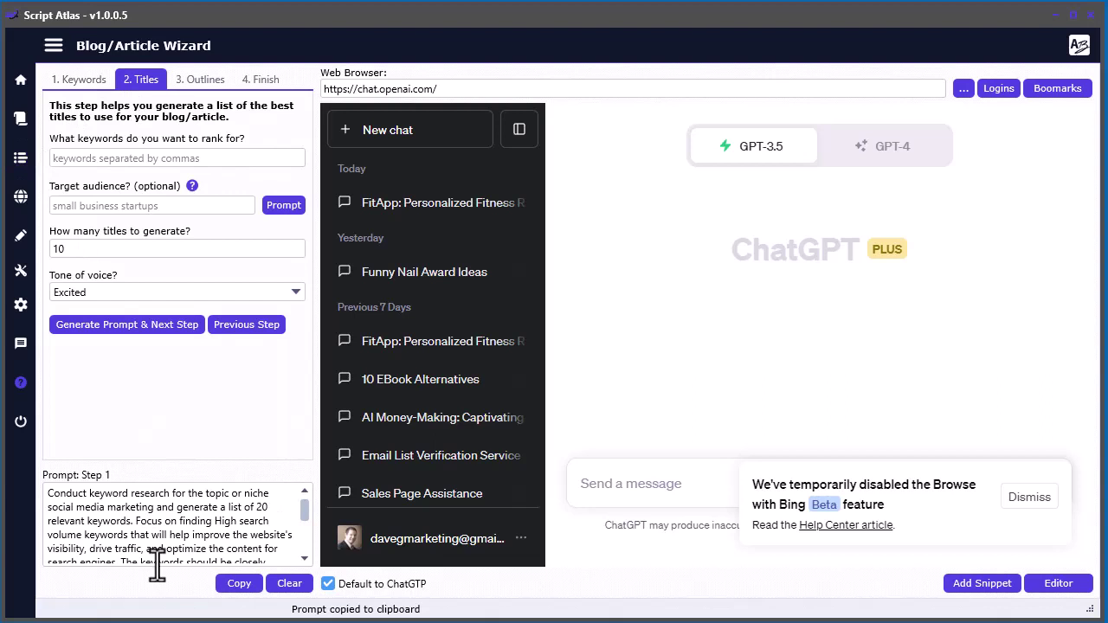
{"action": "left_click", "coordinate": [1029, 497]}
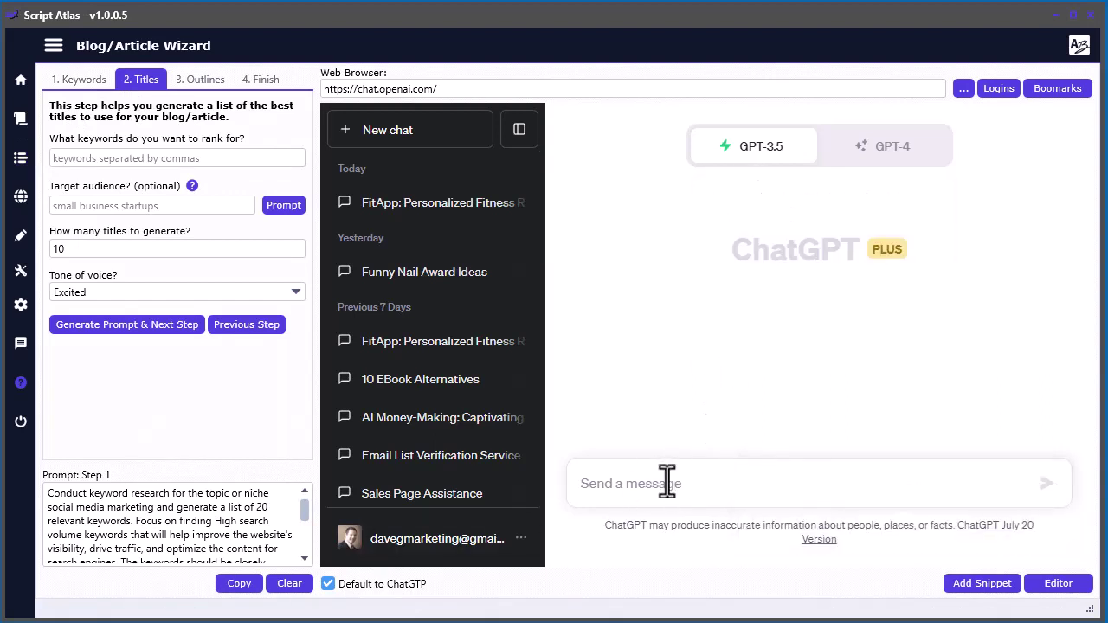
{"action": "key", "text": "ctrl+v"}
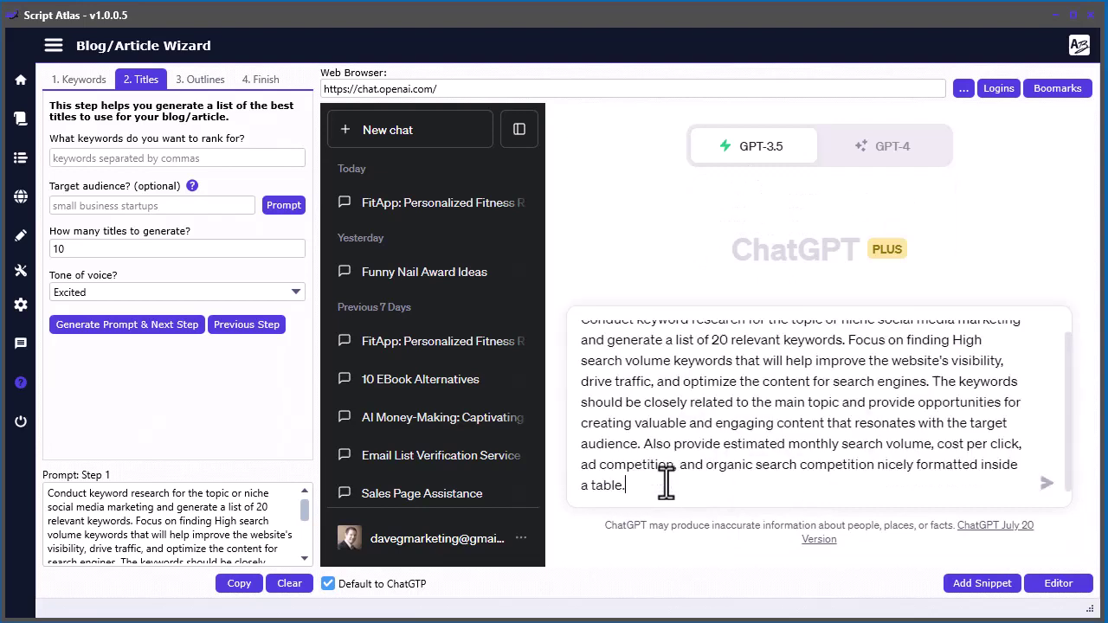
{"action": "left_click", "coordinate": [1046, 482]}
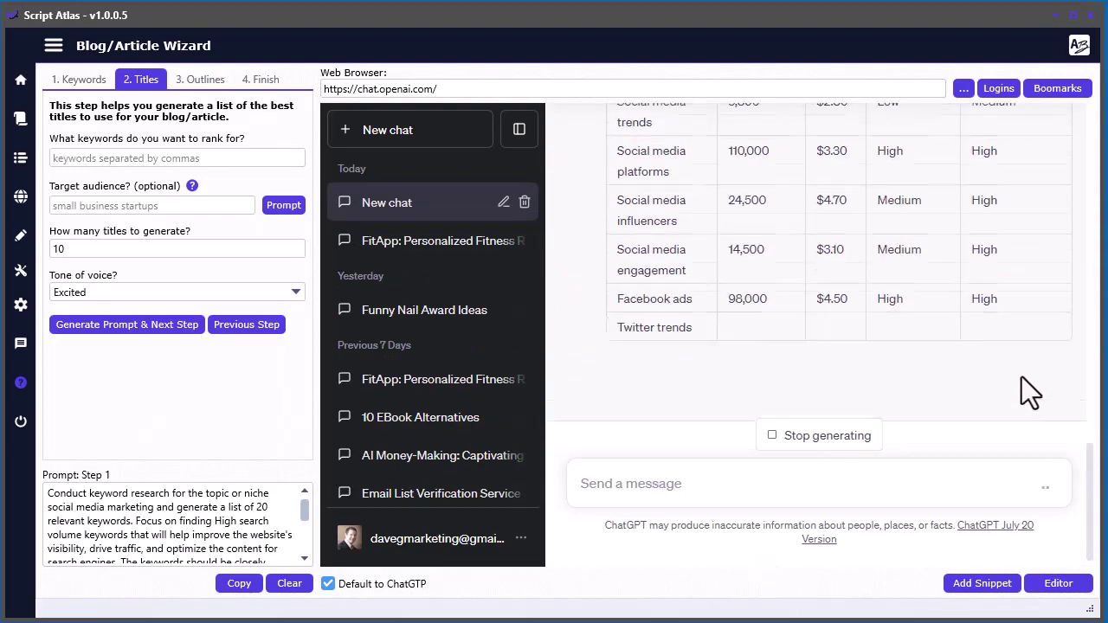
{"action": "scroll", "coordinate": [1021, 379], "scroll_direction": "up", "scroll_amount": 10}
{"action": "scroll", "coordinate": [1021, 379], "scroll_direction": "up", "scroll_amount": 1}
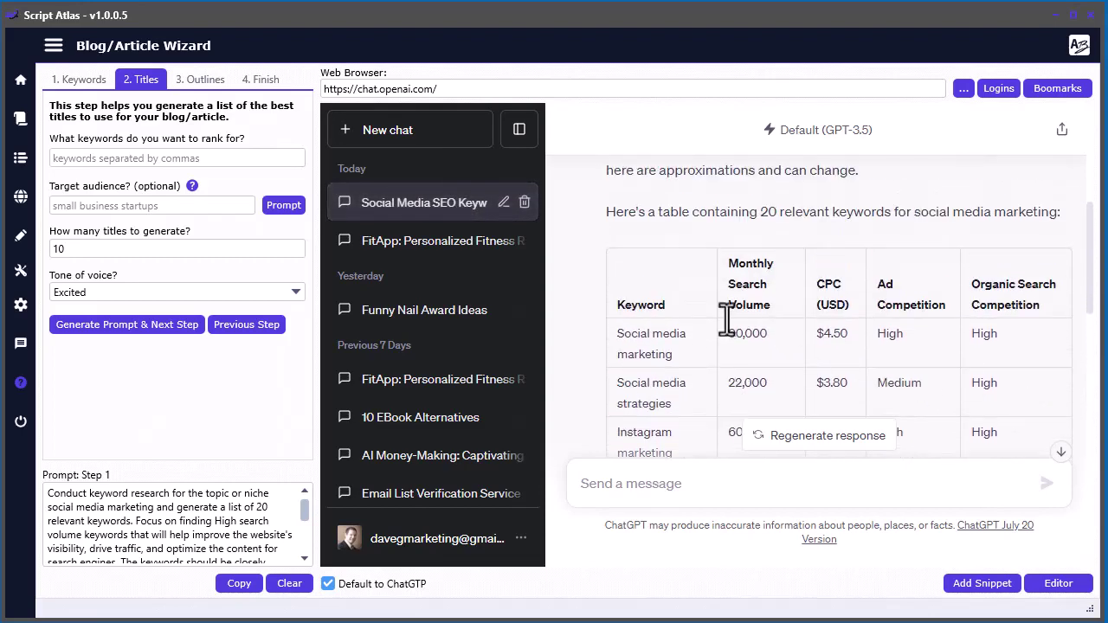
{"action": "scroll", "coordinate": [835, 338], "scroll_direction": "down", "scroll_amount": 1}
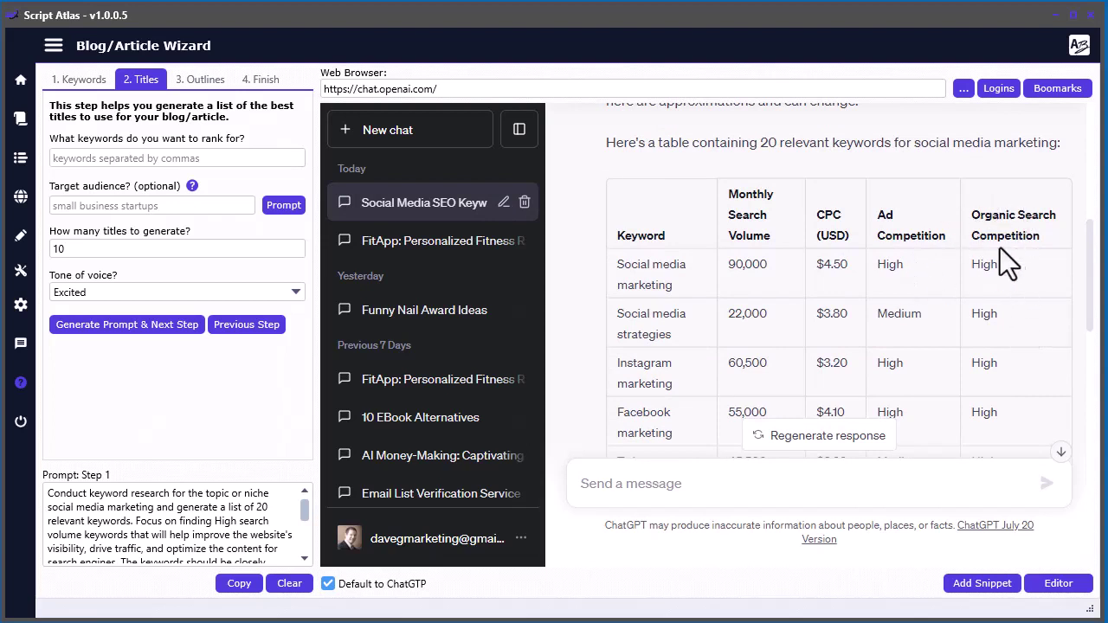
{"action": "scroll", "coordinate": [1010, 279], "scroll_direction": "down", "scroll_amount": 1}
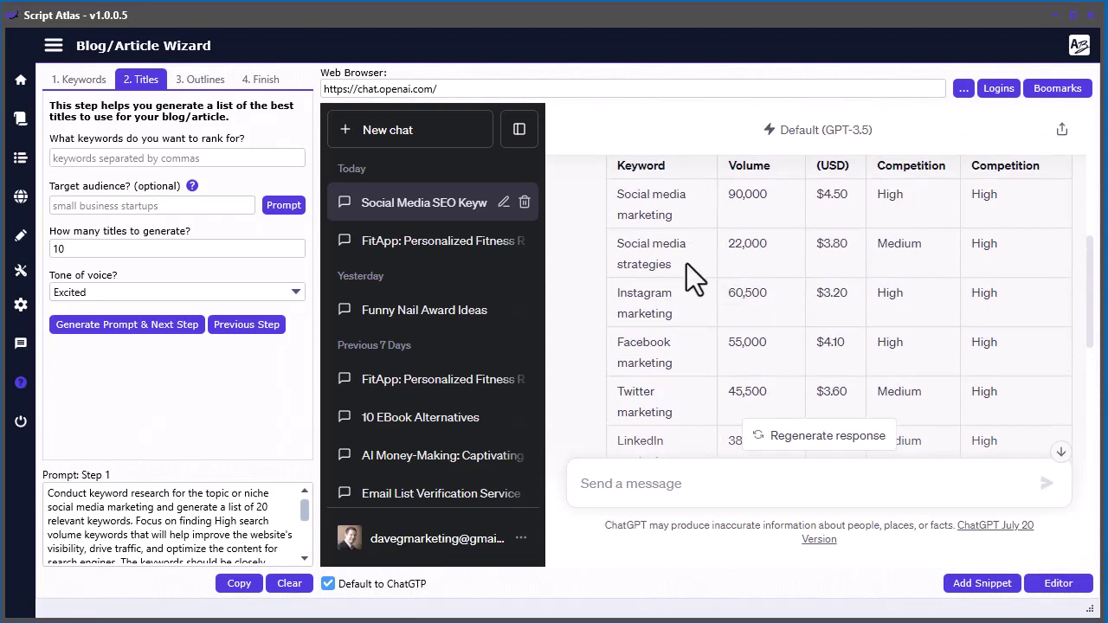
- Add Social media strategies and LinkedIn marketing to the keywords-to-rank-for field
{"action": "left_click_drag", "start_coordinate": [687, 263], "coordinate": [617, 251]}
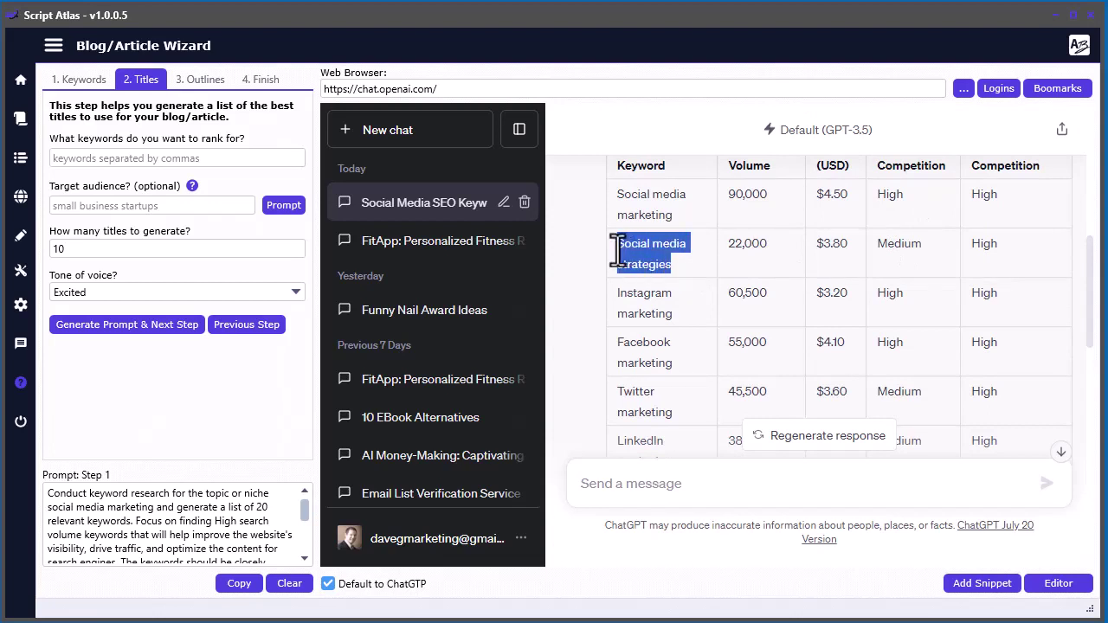
{"action": "left_click", "coordinate": [124, 159]}
{"action": "key", "text": "ctrl+v"}
{"action": "type", "text": ","}
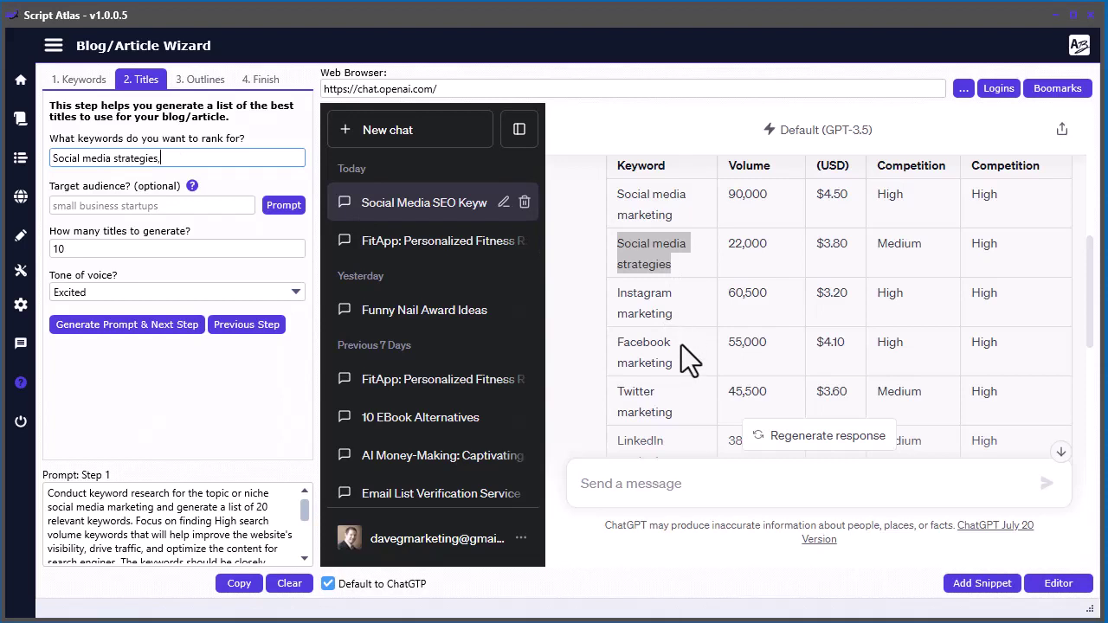
{"action": "scroll", "coordinate": [682, 345], "scroll_direction": "down", "scroll_amount": 3}
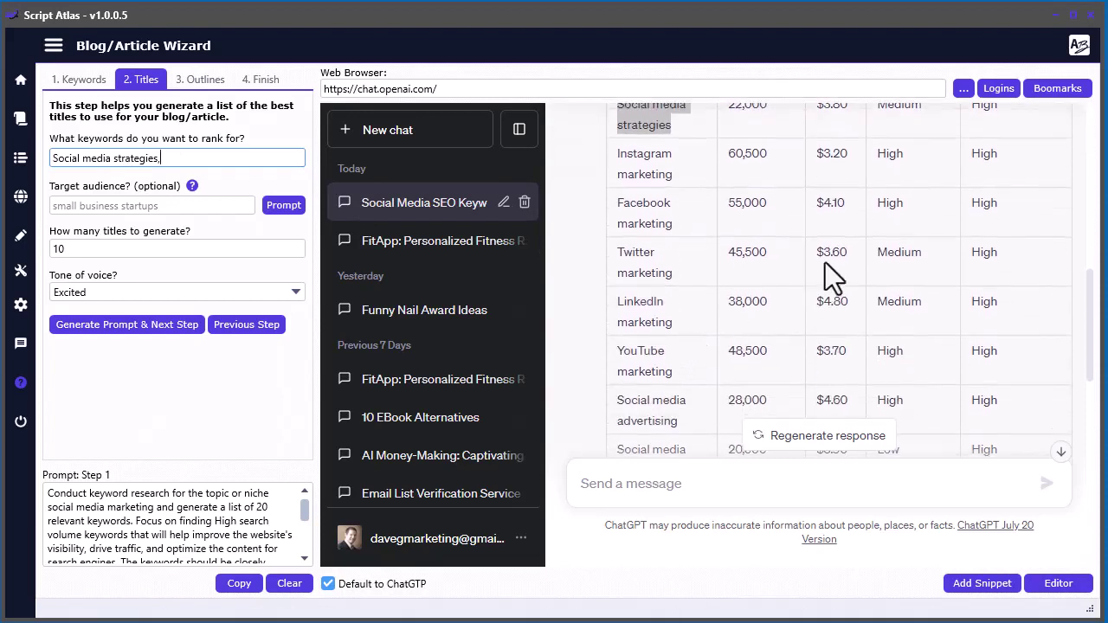
{"action": "left_click_drag", "start_coordinate": [701, 275], "coordinate": [623, 272]}
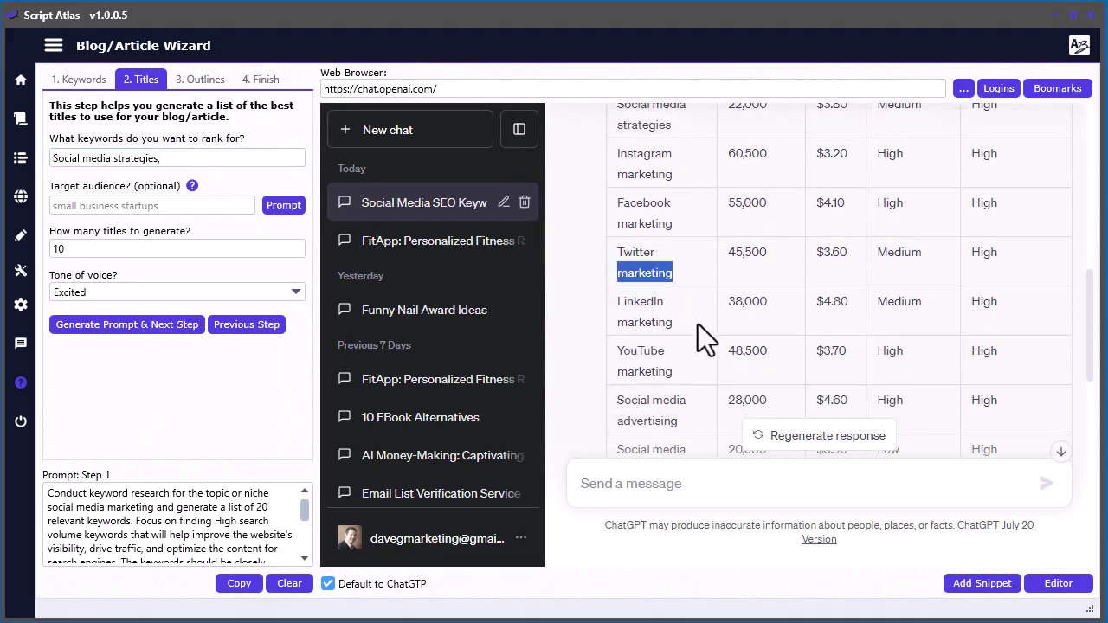
{"action": "left_click_drag", "start_coordinate": [696, 327], "coordinate": [621, 303]}
{"action": "key", "text": "ctrl+c"}
{"action": "left_click", "coordinate": [197, 156]}
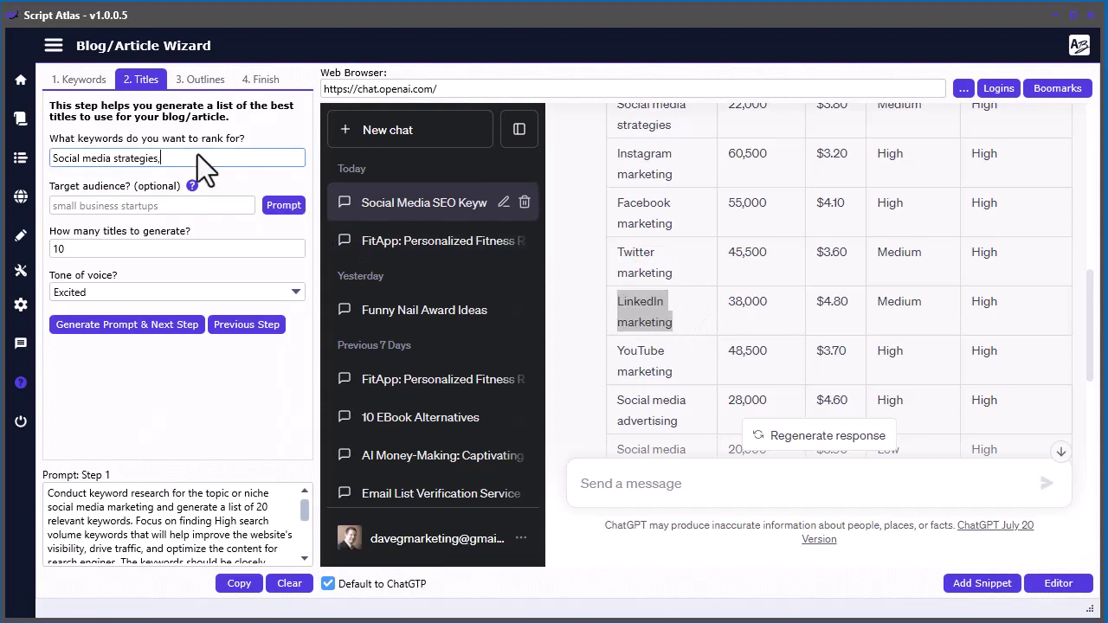
{"action": "key", "text": "ctrl+v"}
- Append Social media analytics as the third comma-separated keyword
{"action": "scroll", "coordinate": [680, 375], "scroll_direction": "down", "scroll_amount": 3}
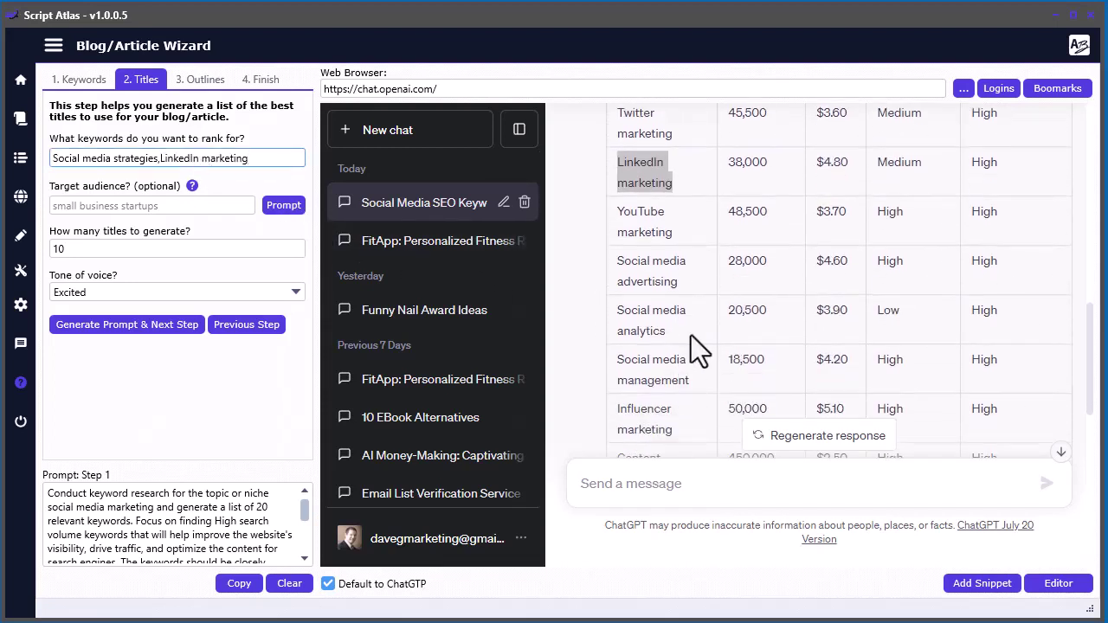
{"action": "left_click", "coordinate": [687, 335]}
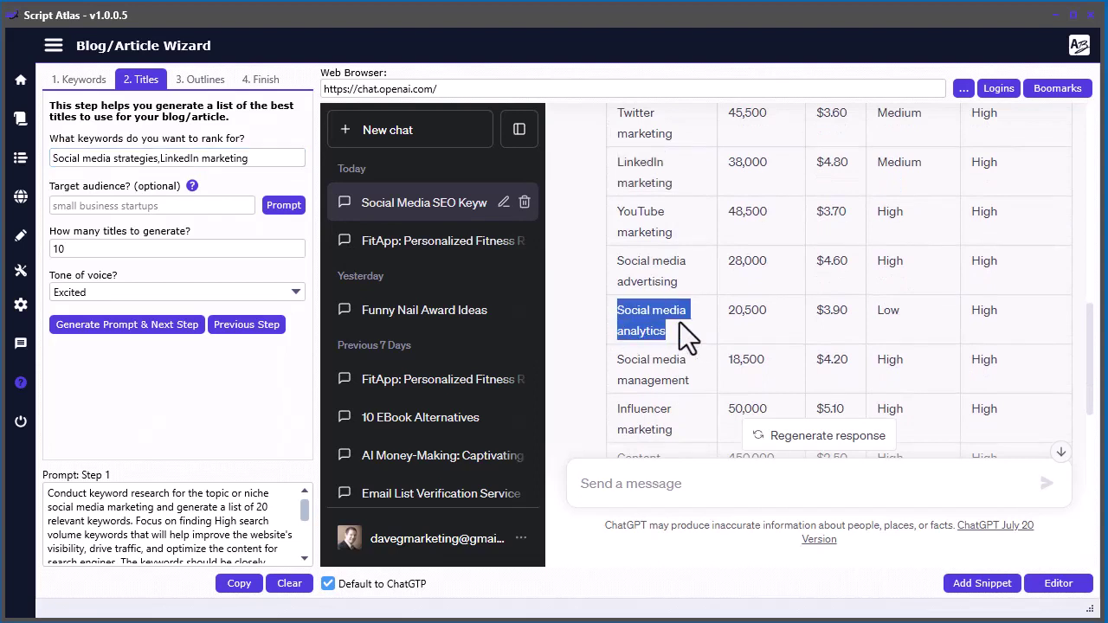
{"action": "left_click", "coordinate": [279, 159]}
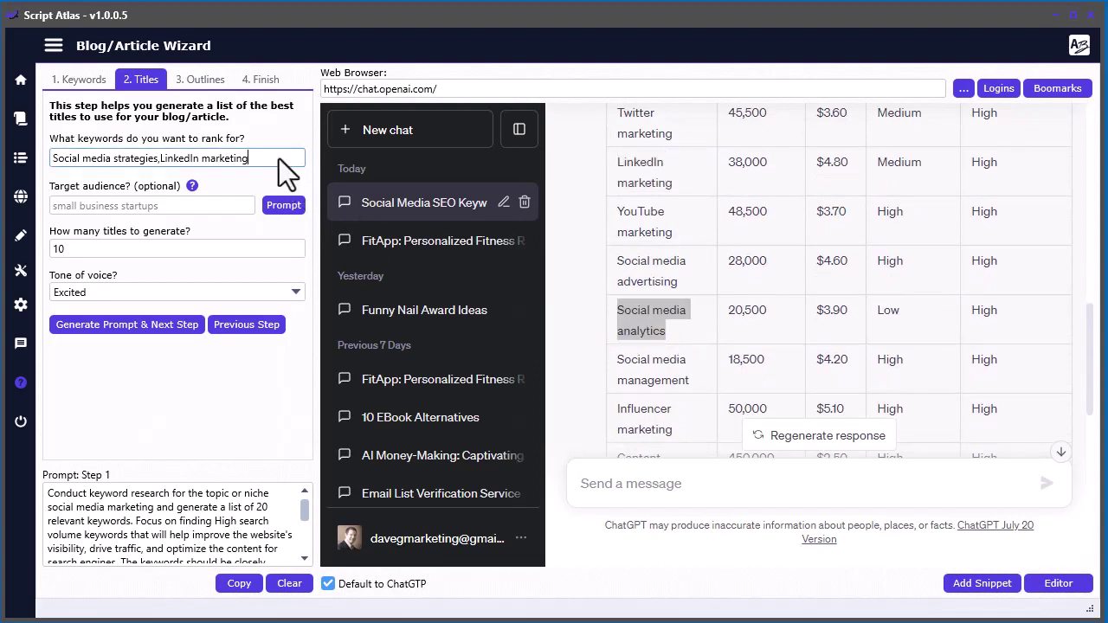
{"action": "type", "text": ","}
{"action": "key", "text": "ctrl+v"}
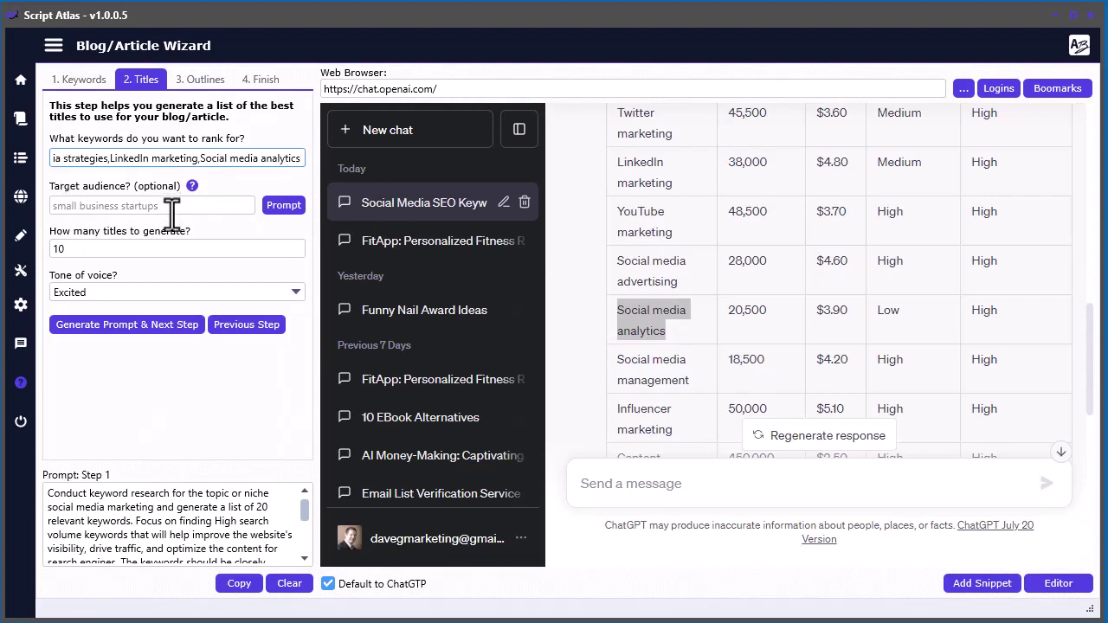
- Send the target-audience research prompt to ChatGPT
{"action": "left_click", "coordinate": [275, 211]}
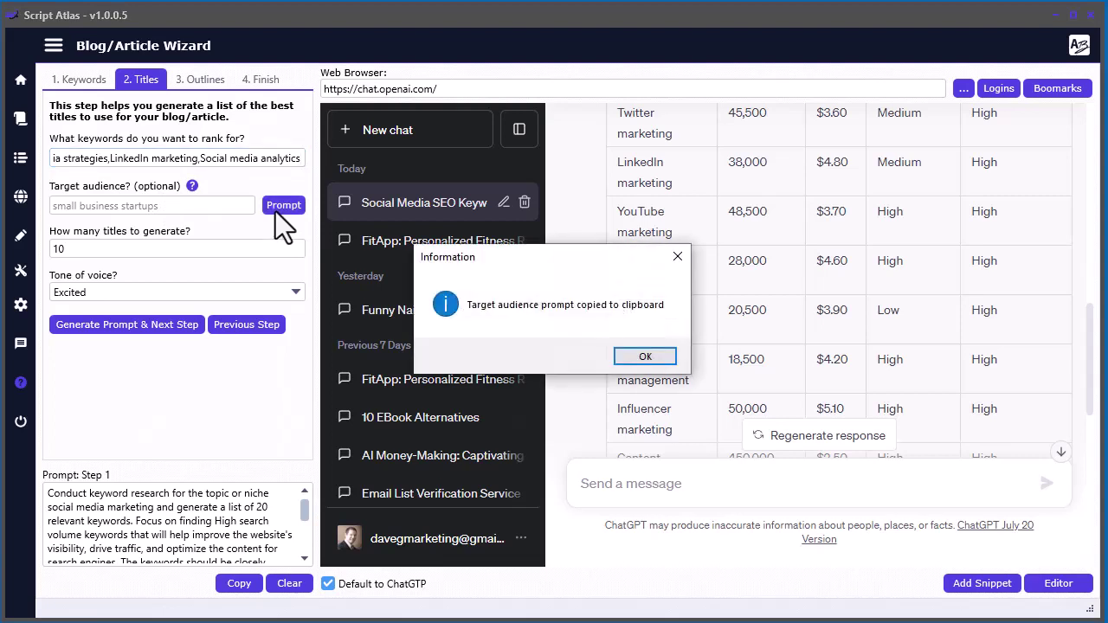
{"action": "left_click", "coordinate": [645, 356]}
{"action": "left_click", "coordinate": [675, 490]}
{"action": "key", "text": "ctrl+v"}
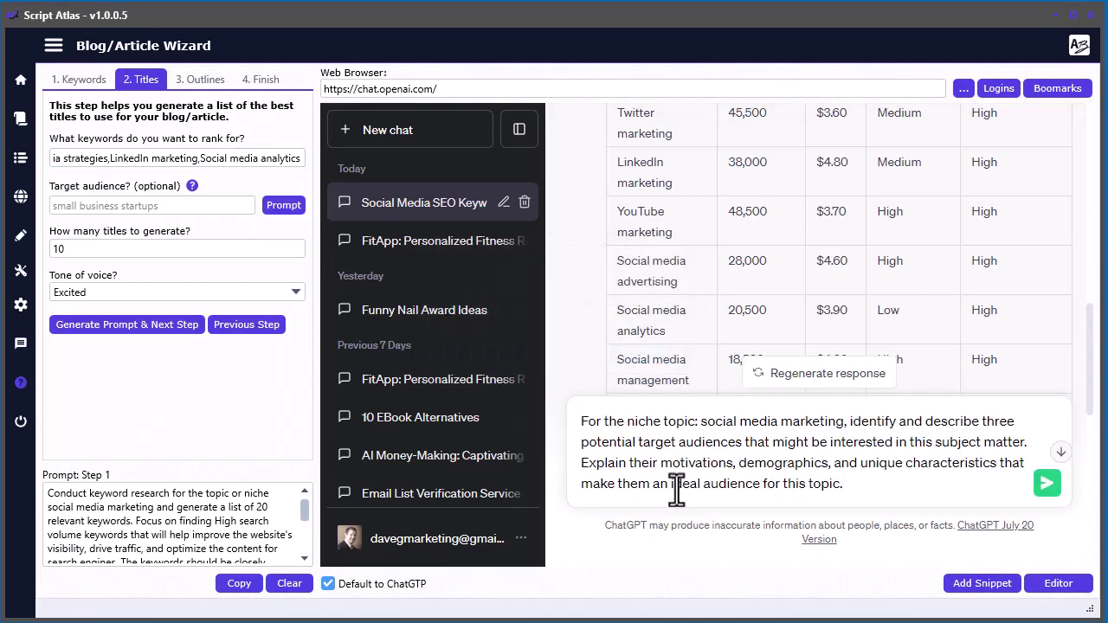
{"action": "key", "text": "Return"}
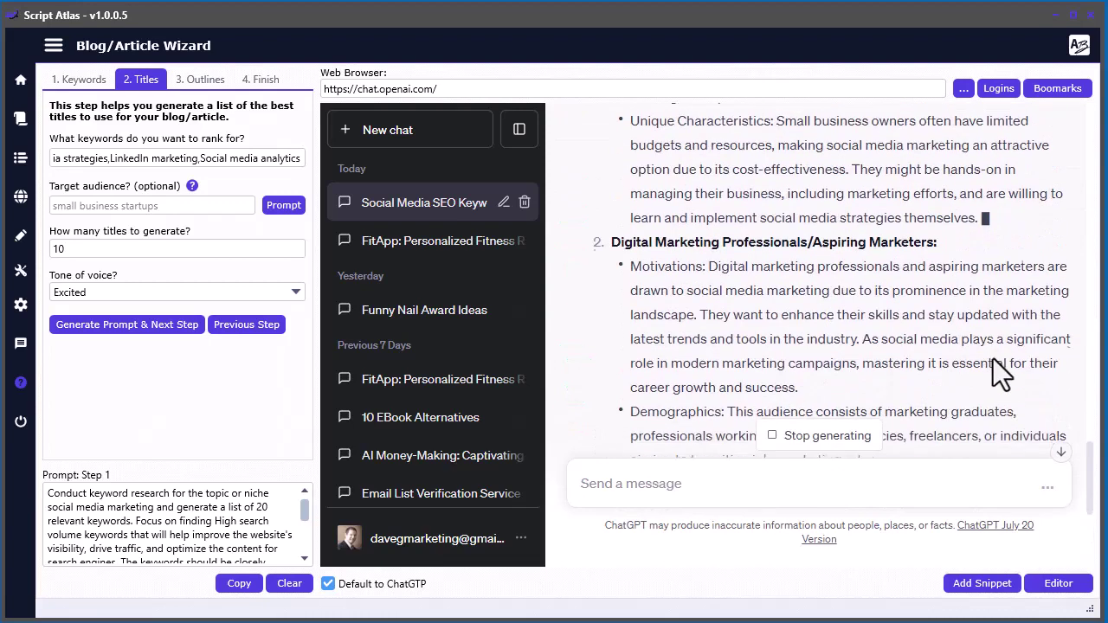
- Set Target audience to Digital Marketing Professionals/Aspiring Marketers from ChatGPT's suggestions
{"action": "scroll", "coordinate": [993, 359], "scroll_direction": "up", "scroll_amount": 3}
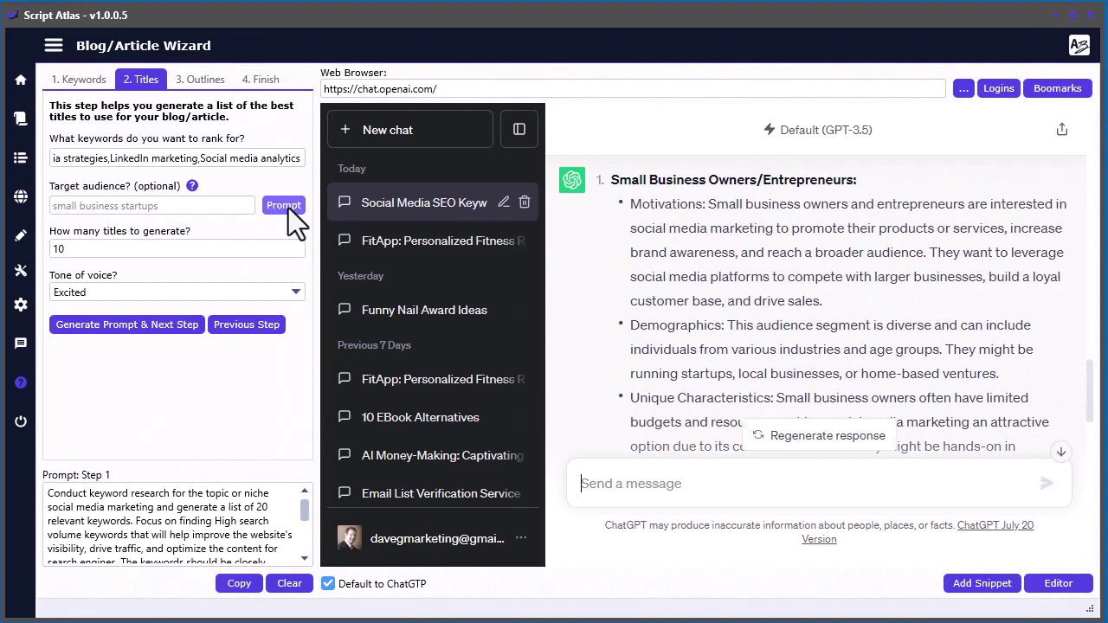
{"action": "left_click", "coordinate": [77, 81]}
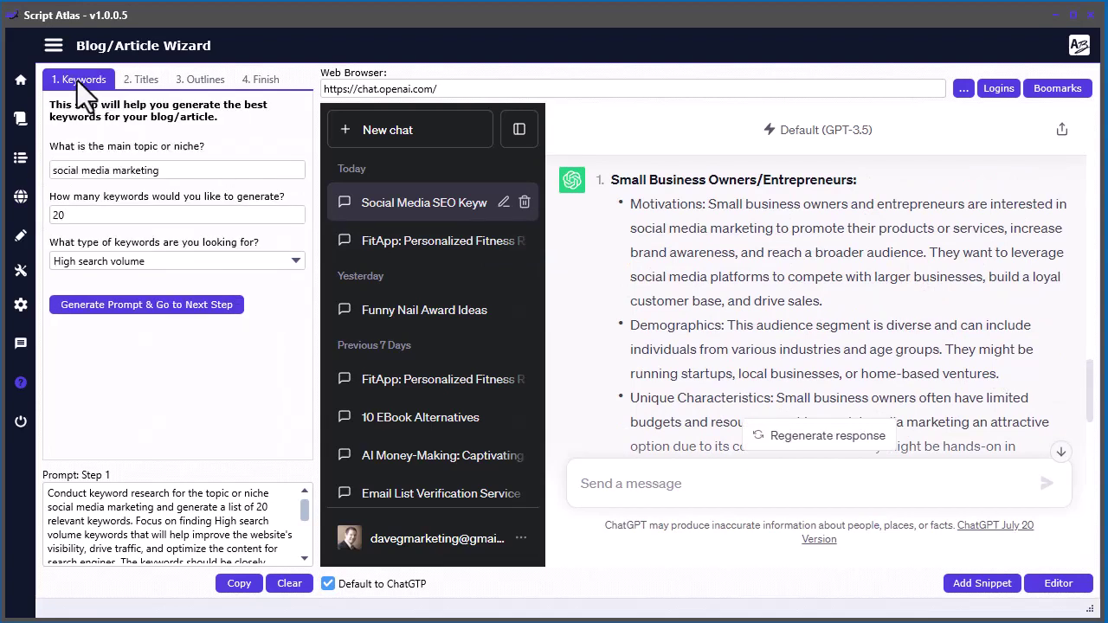
{"action": "left_click", "coordinate": [129, 79]}
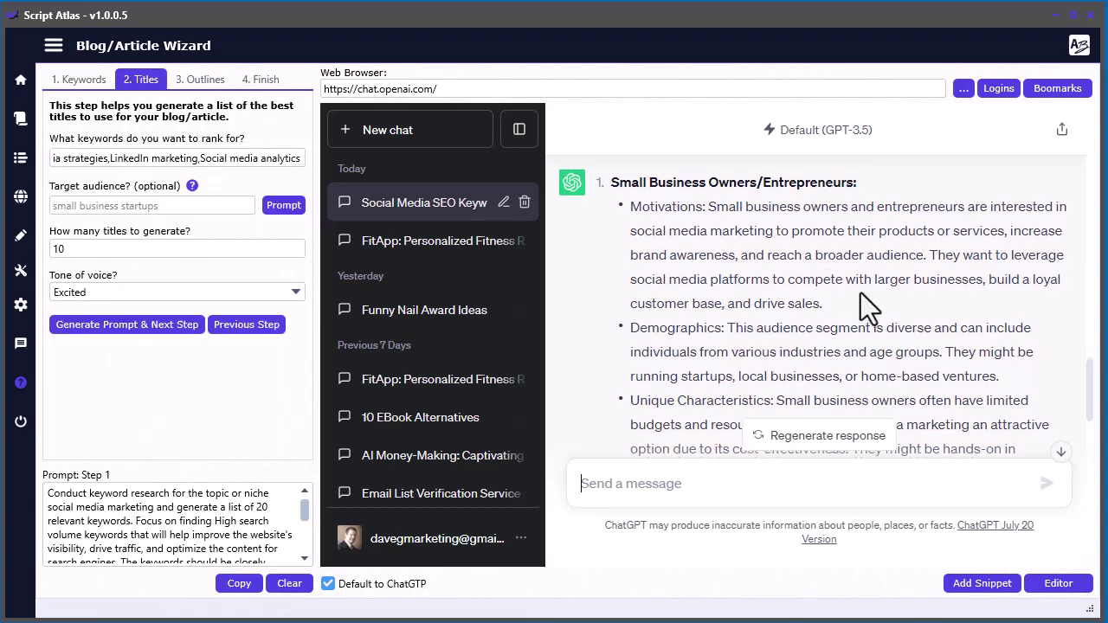
{"action": "scroll", "coordinate": [860, 292], "scroll_direction": "up", "scroll_amount": 1}
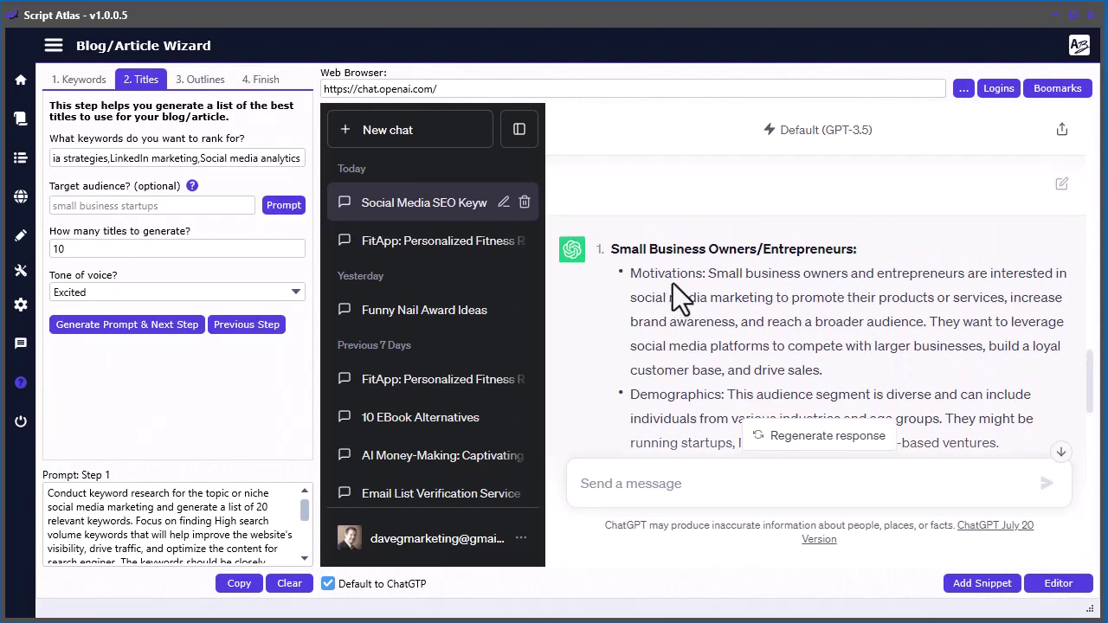
{"action": "scroll", "coordinate": [866, 264], "scroll_direction": "down", "scroll_amount": 2}
{"action": "scroll", "coordinate": [885, 271], "scroll_direction": "down", "scroll_amount": 3}
{"action": "scroll", "coordinate": [972, 323], "scroll_direction": "down", "scroll_amount": 1}
{"action": "scroll", "coordinate": [972, 323], "scroll_direction": "down", "scroll_amount": 10}
{"action": "scroll", "coordinate": [943, 339], "scroll_direction": "up", "scroll_amount": 7}
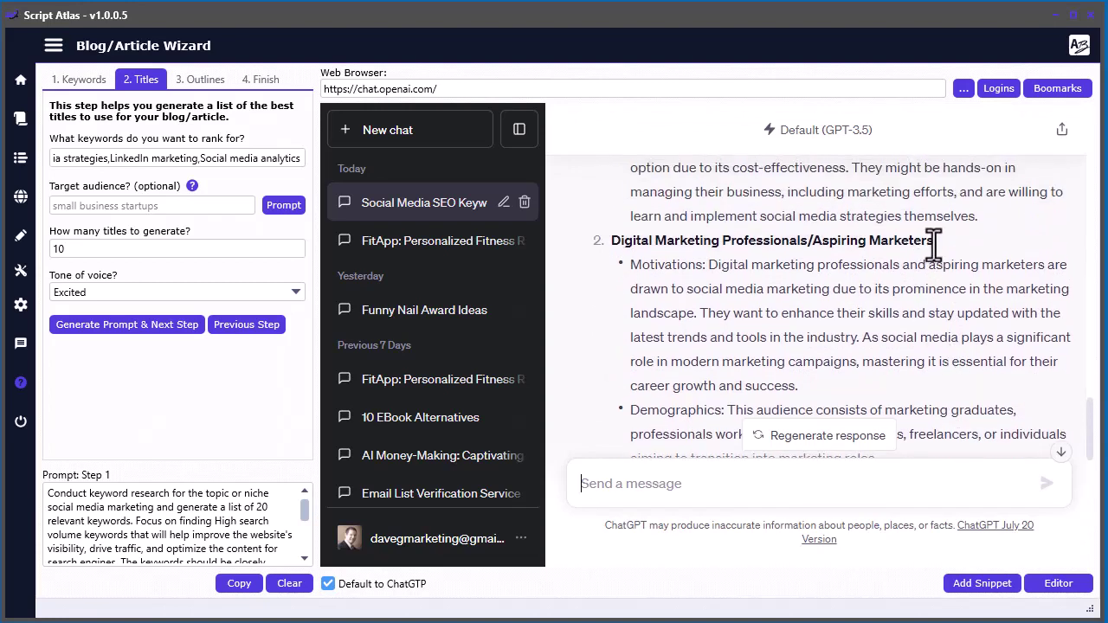
{"action": "left_click_drag", "start_coordinate": [933, 241], "coordinate": [611, 241]}
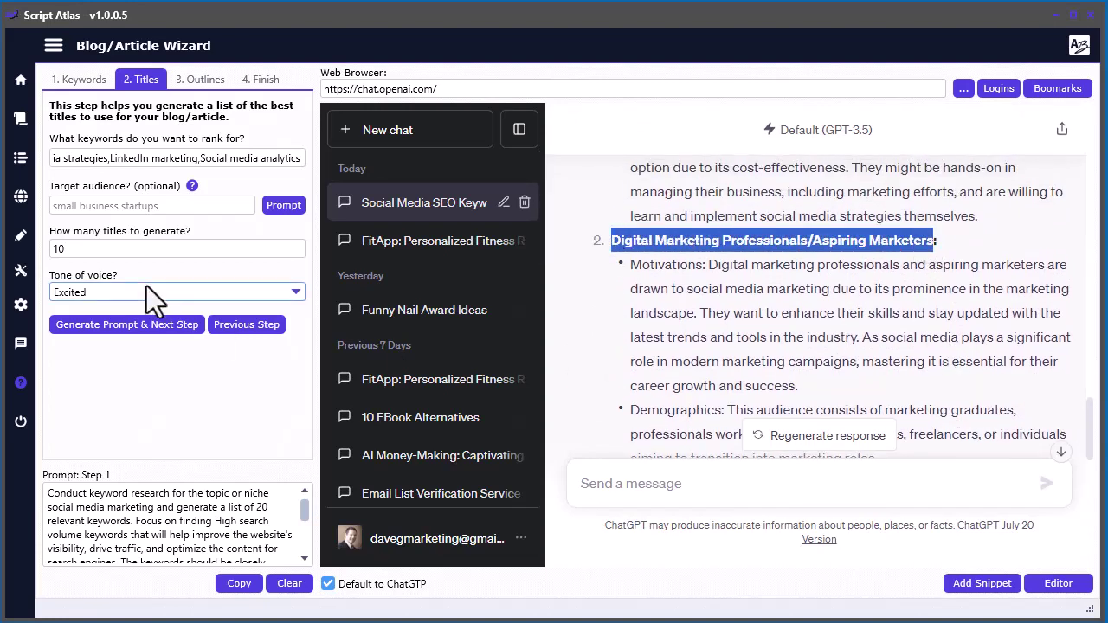
{"action": "left_click", "coordinate": [88, 207]}
{"action": "key", "text": "ctrl+v"}
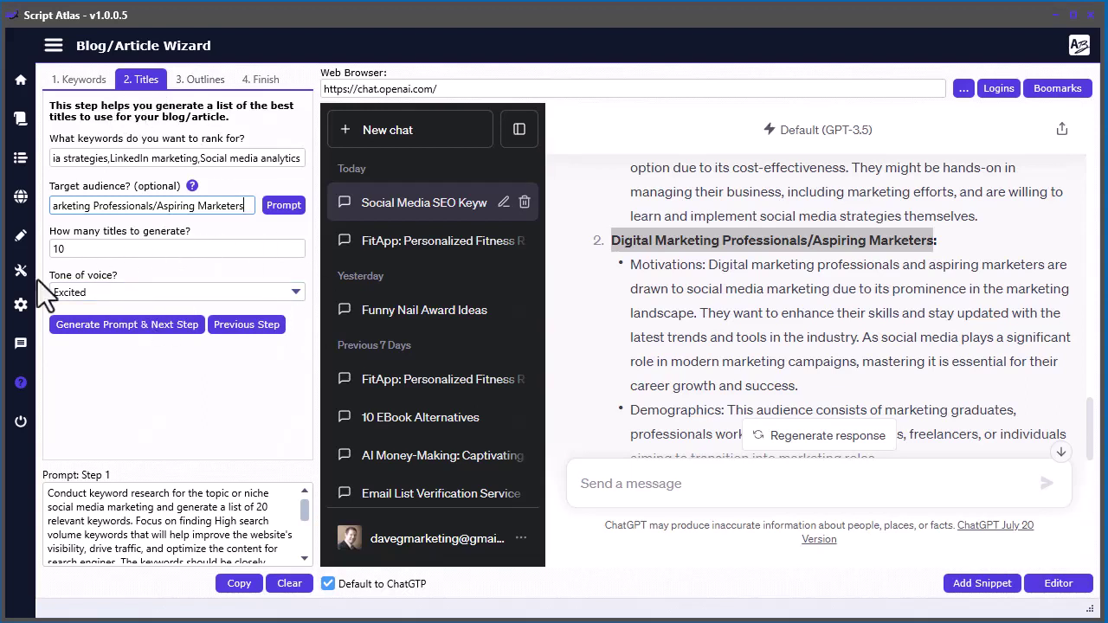
- Generate the Step 2 titles prompt and get ChatGPT's suggested article titles
{"action": "left_click", "coordinate": [126, 328]}
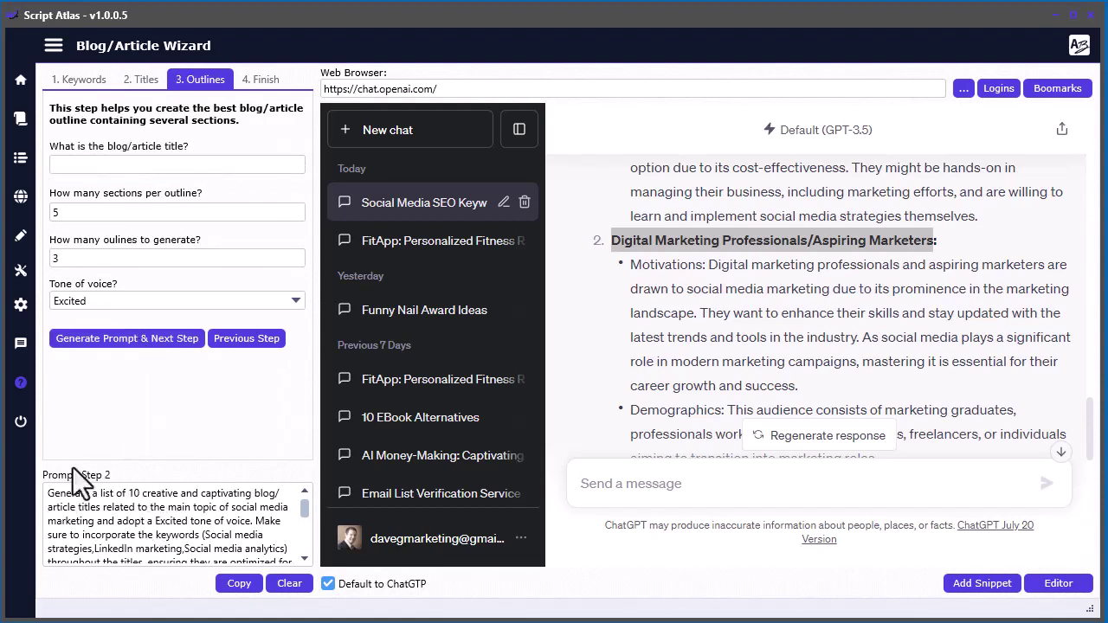
{"action": "left_click", "coordinate": [239, 584]}
{"action": "left_click", "coordinate": [577, 483]}
{"action": "key", "text": "ctrl+v"}
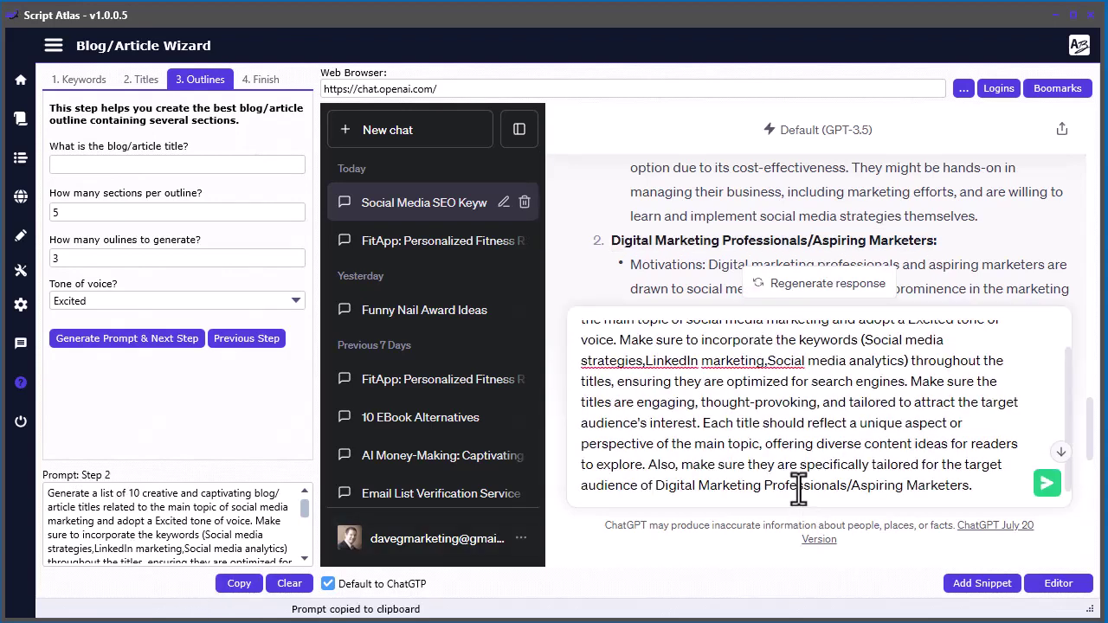
{"action": "left_click", "coordinate": [1047, 484]}
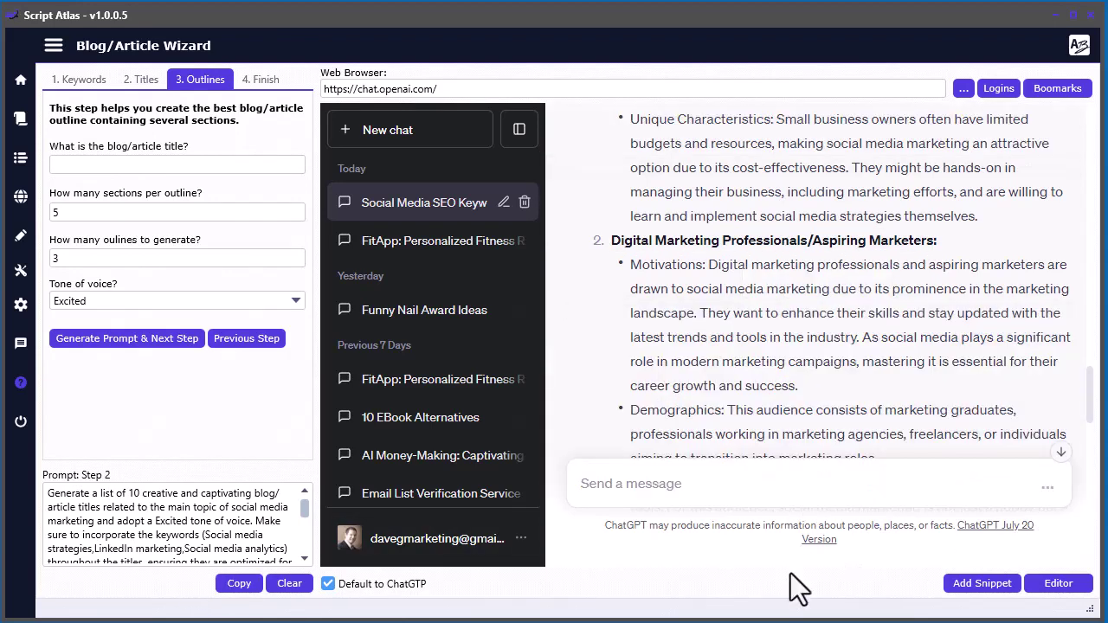
{"action": "scroll", "coordinate": [816, 264], "scroll_direction": "down", "scroll_amount": 15}
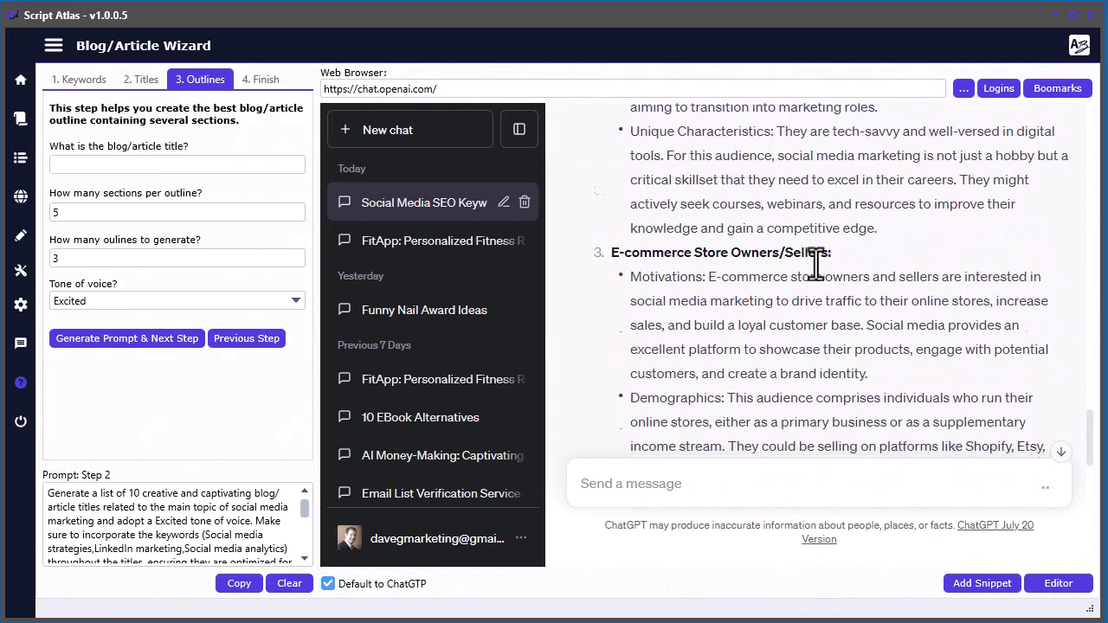
{"action": "scroll", "coordinate": [816, 265], "scroll_direction": "down", "scroll_amount": 2}
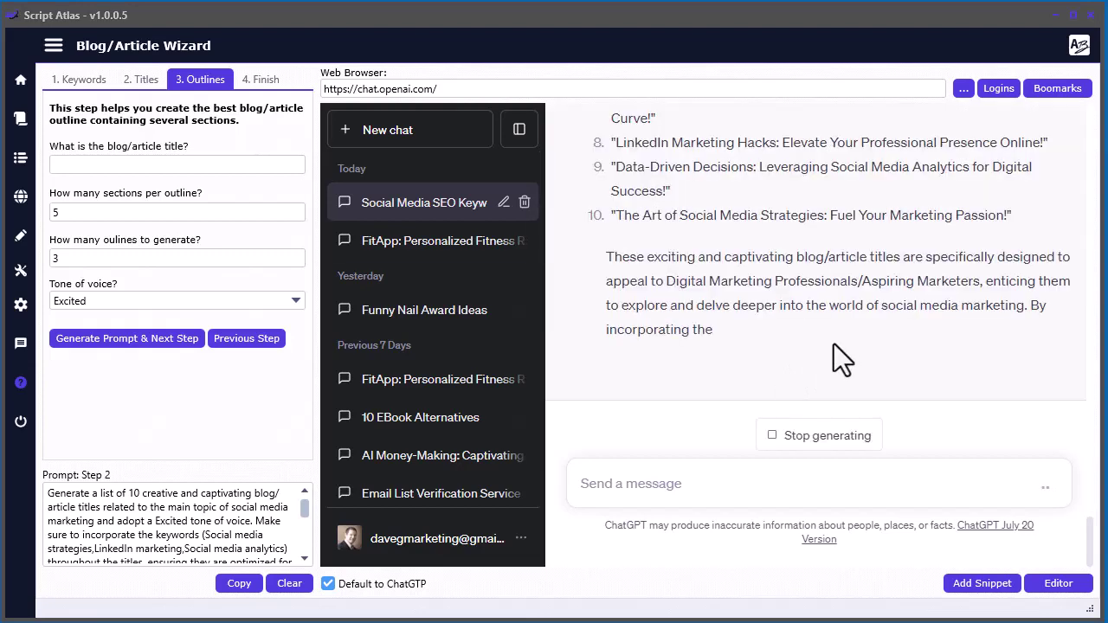
{"action": "scroll", "coordinate": [935, 342], "scroll_direction": "up", "scroll_amount": 5}
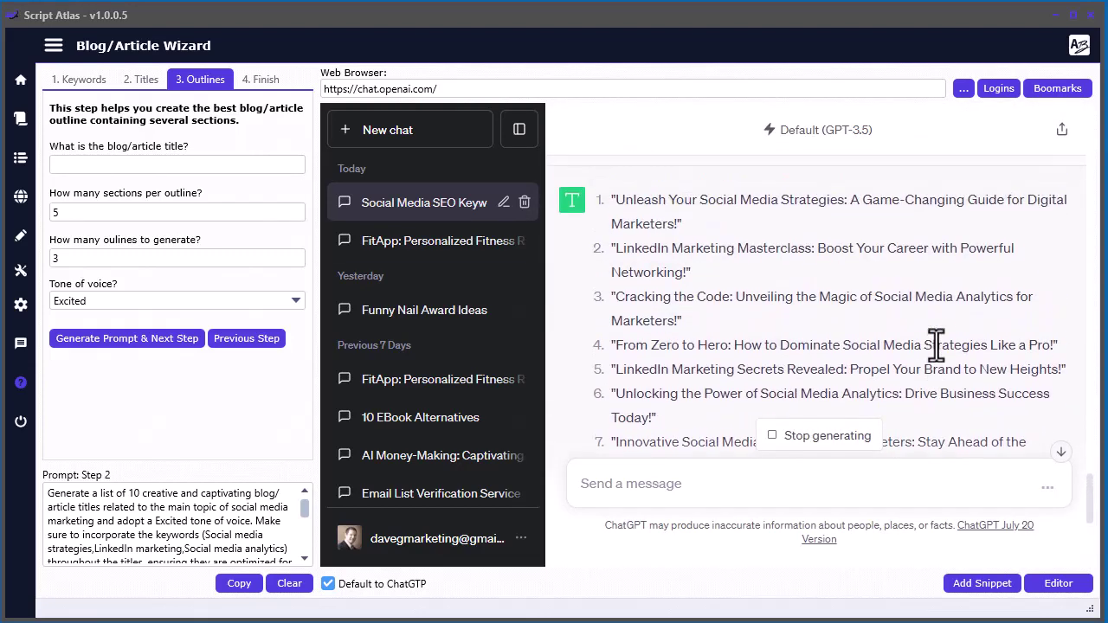
- Use 'Unleash Your Social Media Strategies…' as the title and set 3 sections per outline
{"action": "left_click_drag", "start_coordinate": [680, 224], "coordinate": [613, 207]}
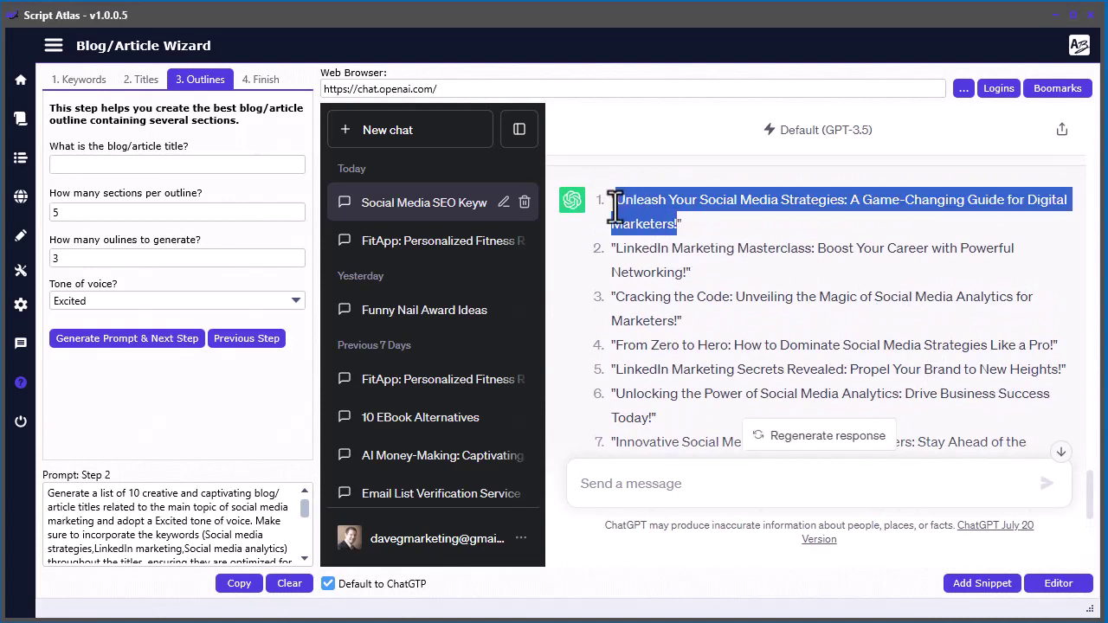
{"action": "key", "text": "ctrl+c"}
{"action": "left_click", "coordinate": [109, 164]}
{"action": "key", "text": "ctrl+v"}
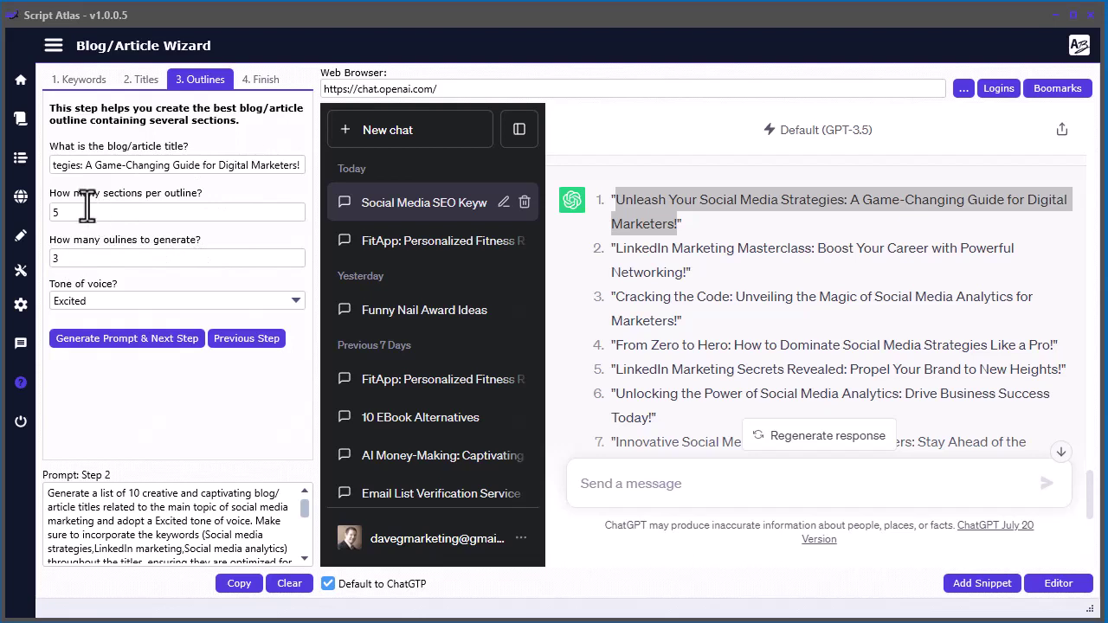
{"action": "left_click", "coordinate": [54, 212]}
{"action": "key", "text": "Delete"}
{"action": "type", "text": "5"}
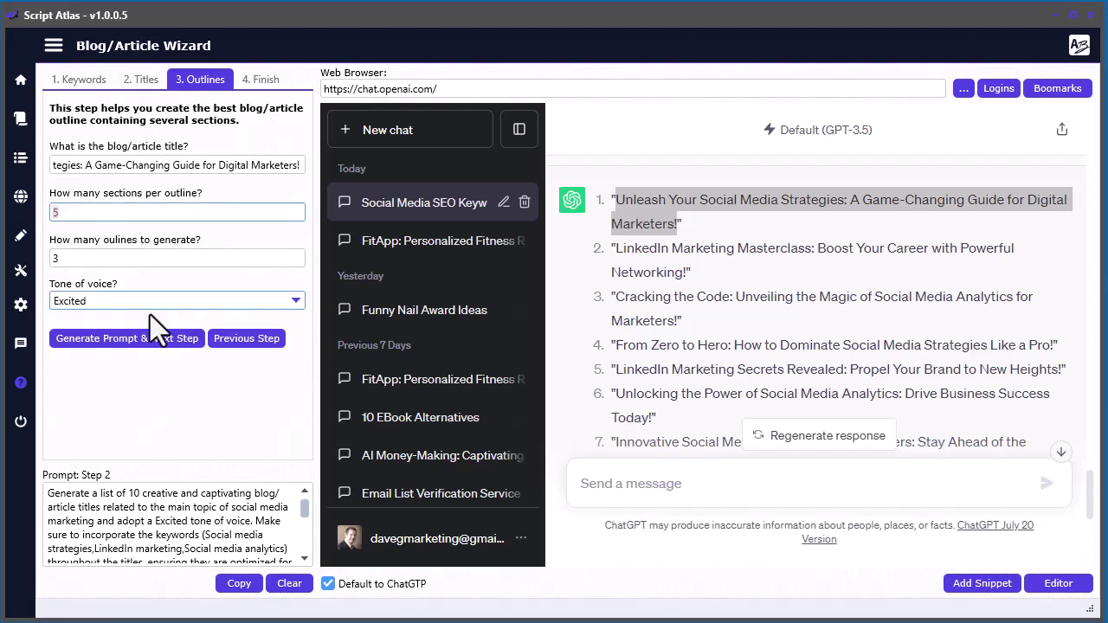
{"action": "type", "text": "3"}
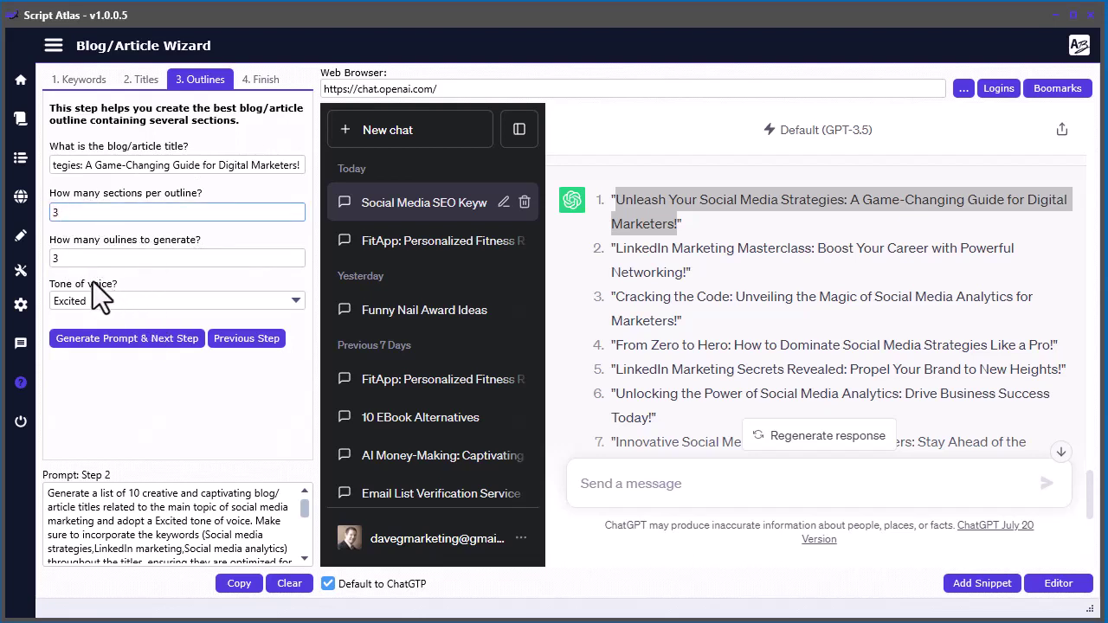
{"action": "key", "text": "Tab"}
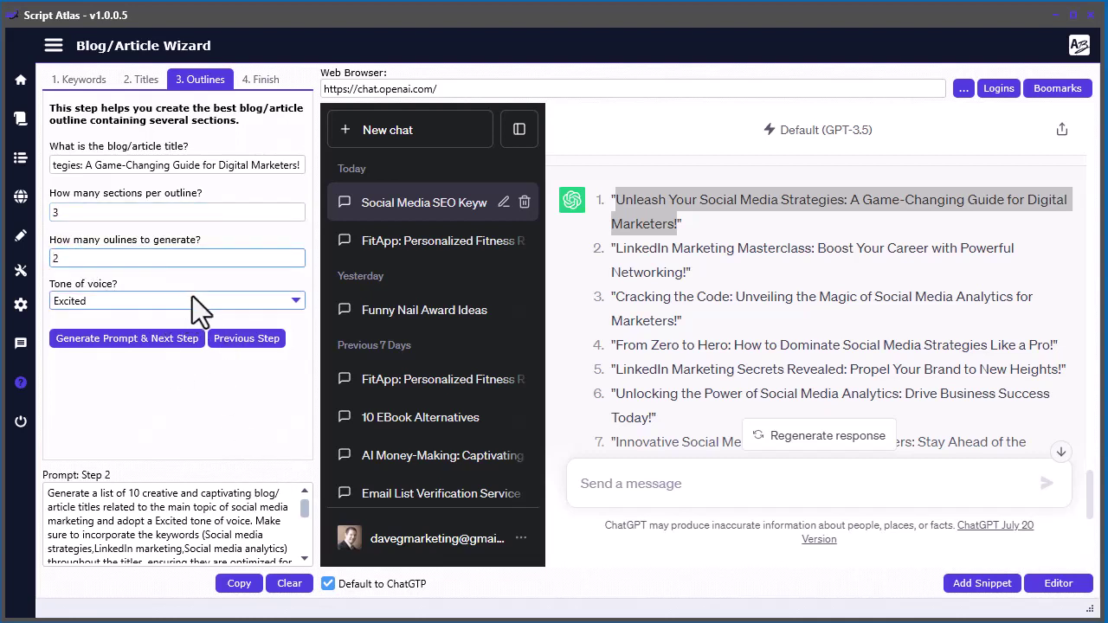
- Send the Step 3 outline prompt to ChatGPT and review the two three-section outlines
{"action": "left_click", "coordinate": [88, 341]}
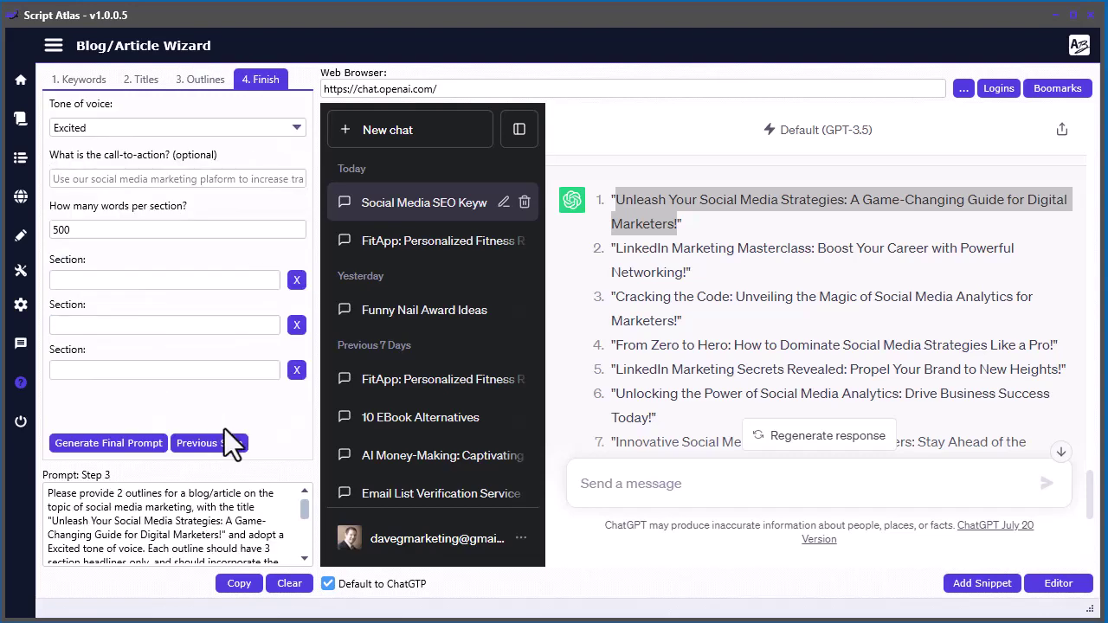
{"action": "left_click", "coordinate": [243, 587]}
{"action": "left_click", "coordinate": [727, 487]}
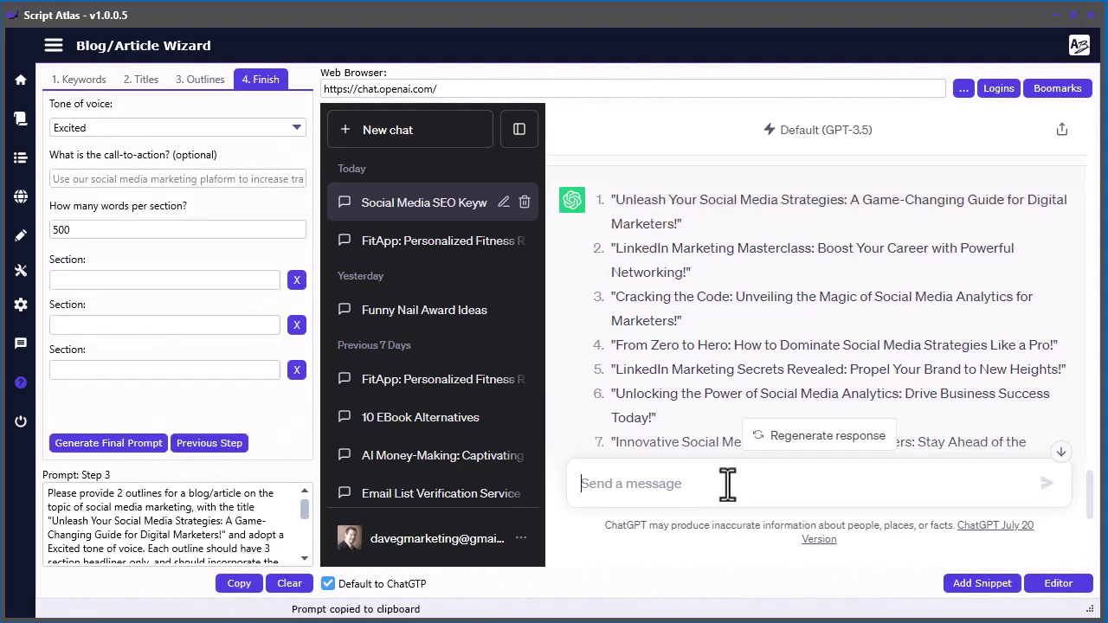
{"action": "key", "text": "ctrl+v"}
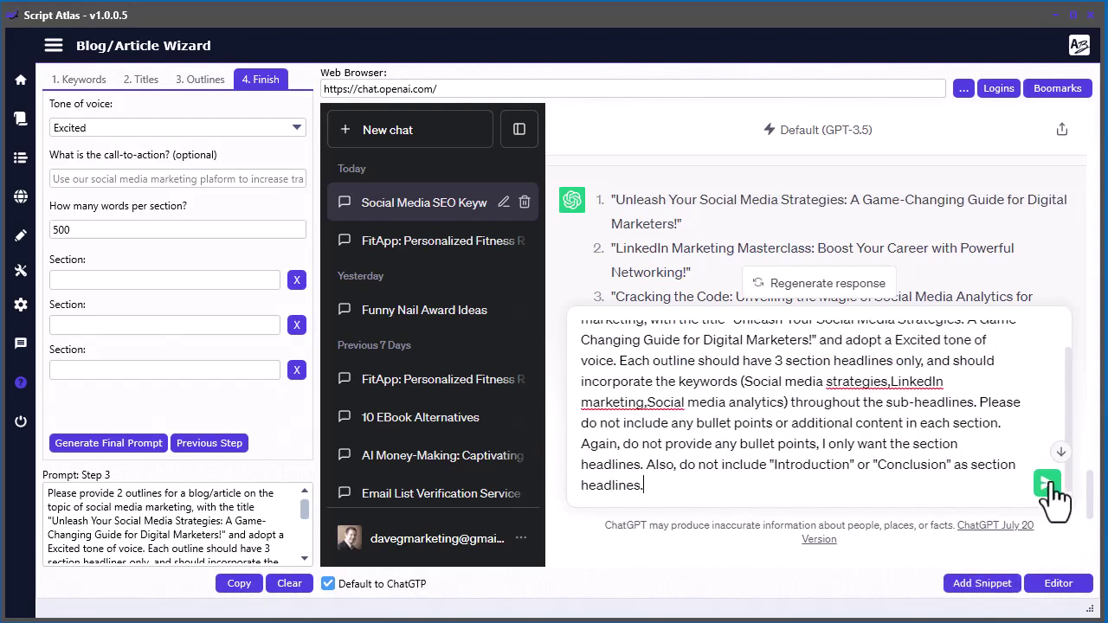
{"action": "left_click", "coordinate": [1050, 484]}
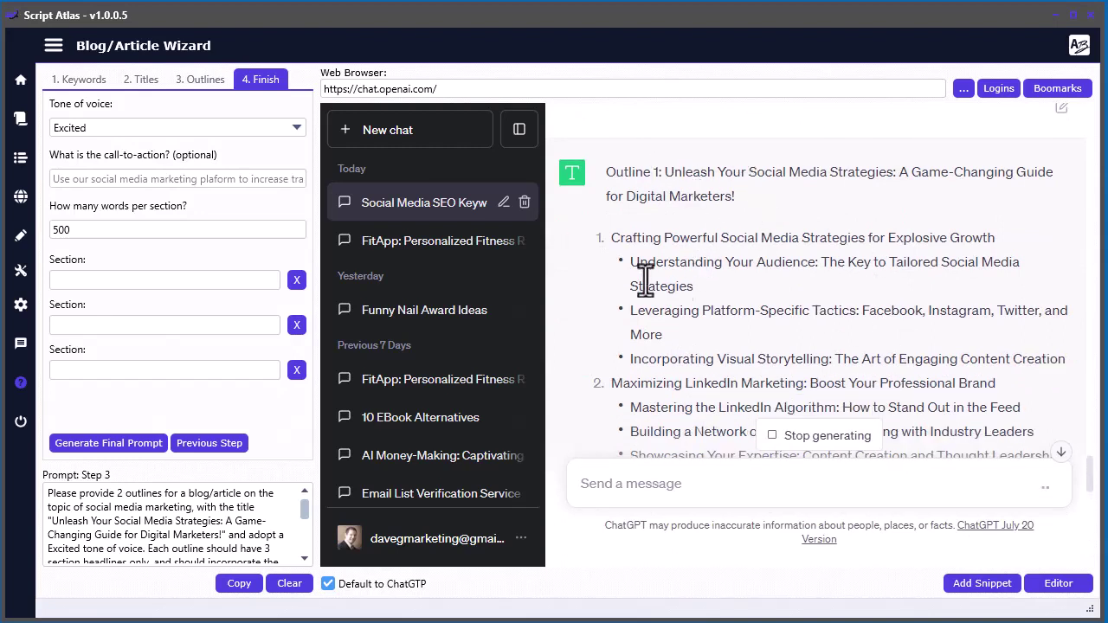
{"action": "scroll", "coordinate": [650, 328], "scroll_direction": "down", "scroll_amount": 2}
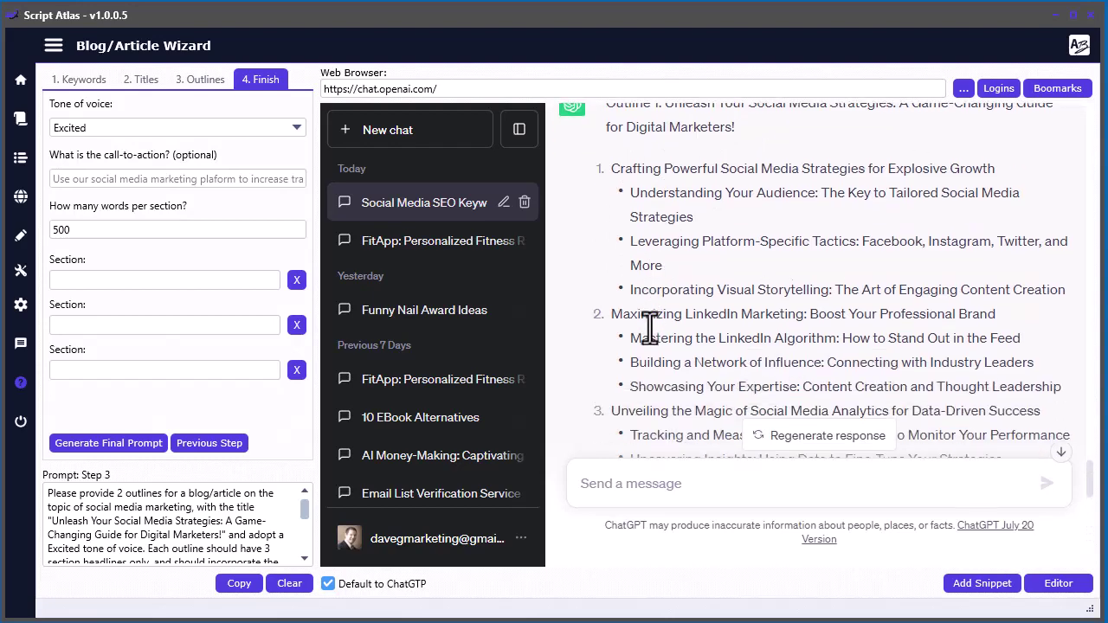
{"action": "scroll", "coordinate": [650, 327], "scroll_direction": "down", "scroll_amount": 2}
{"action": "scroll", "coordinate": [661, 198], "scroll_direction": "up", "scroll_amount": 3}
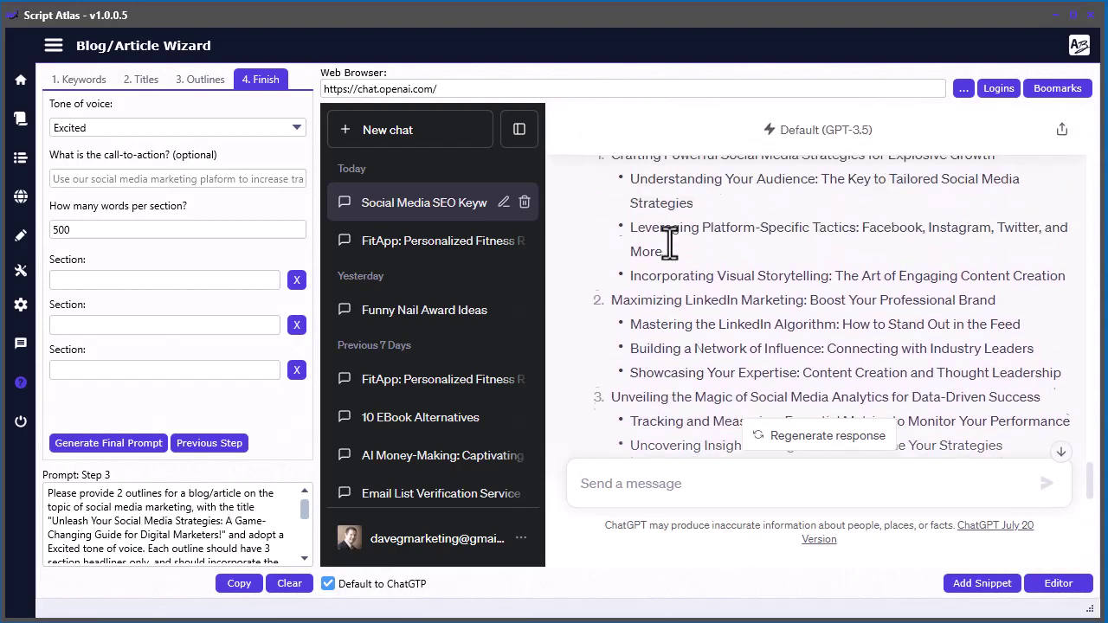
{"action": "scroll", "coordinate": [669, 324], "scroll_direction": "down", "scroll_amount": 8}
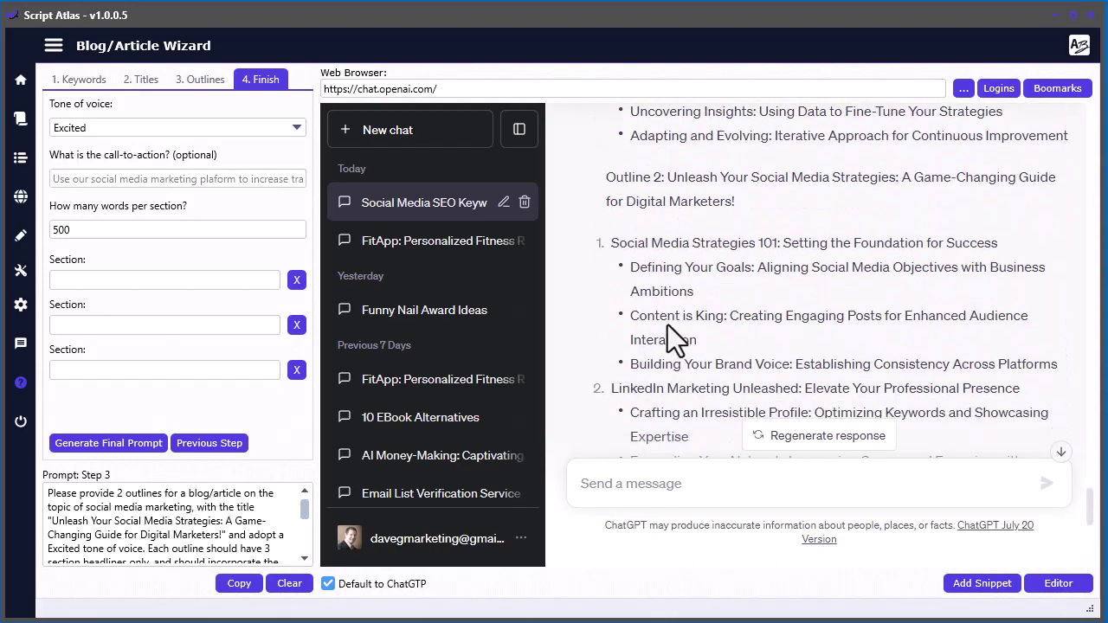
{"action": "scroll", "coordinate": [685, 242], "scroll_direction": "up", "scroll_amount": 3}
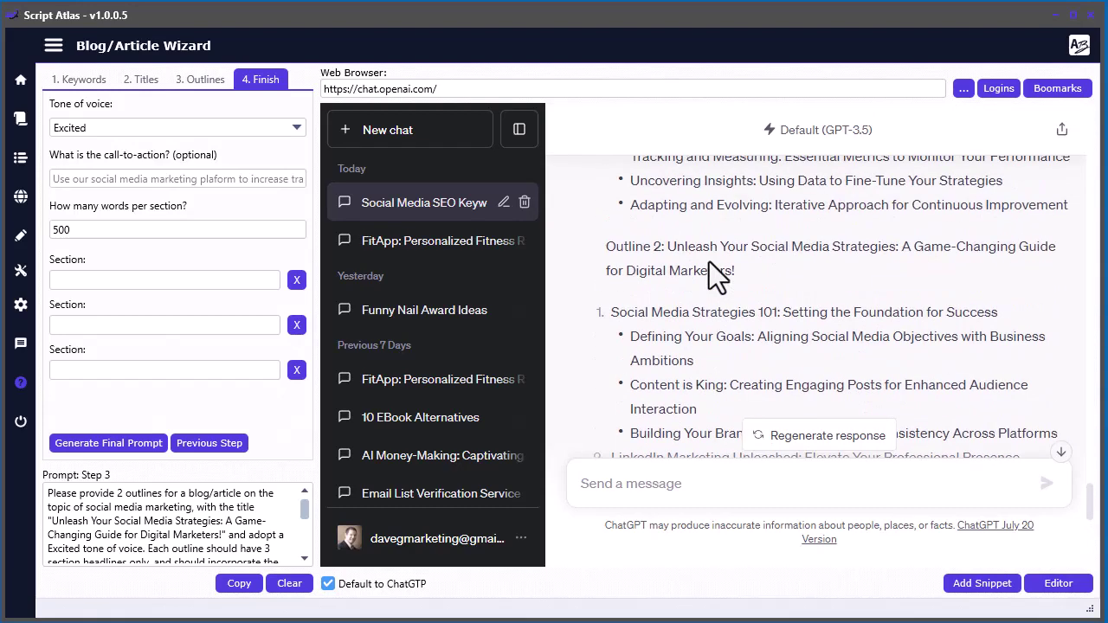
{"action": "scroll", "coordinate": [686, 326], "scroll_direction": "up", "scroll_amount": 5}
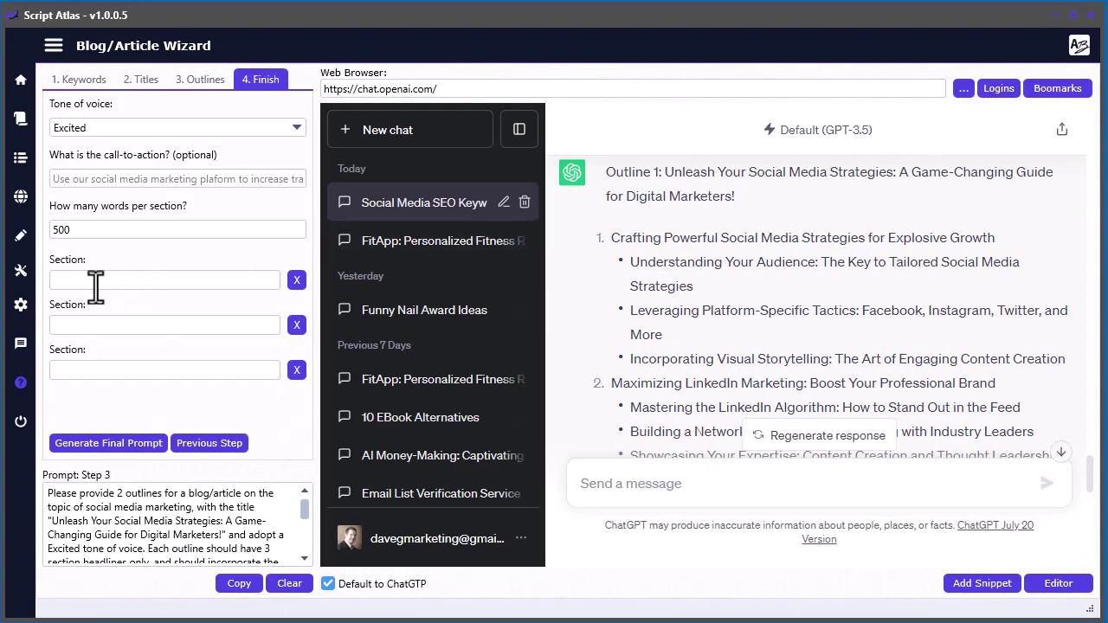
- Fill Sections 1–3 with Outline 1's headings, including the LinkedIn and analytics sections
{"action": "left_click_drag", "start_coordinate": [999, 238], "coordinate": [614, 237]}
{"action": "left_click", "coordinate": [122, 280]}
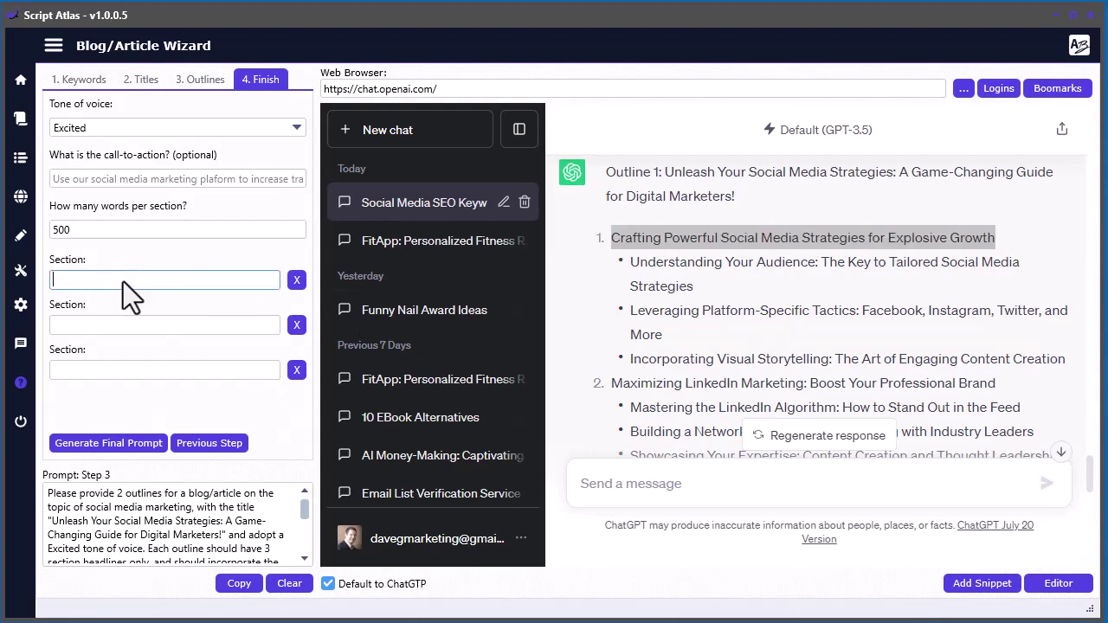
{"action": "key", "text": "ctrl+v"}
{"action": "left_click_drag", "start_coordinate": [997, 384], "coordinate": [608, 386]}
{"action": "left_click", "coordinate": [122, 335]}
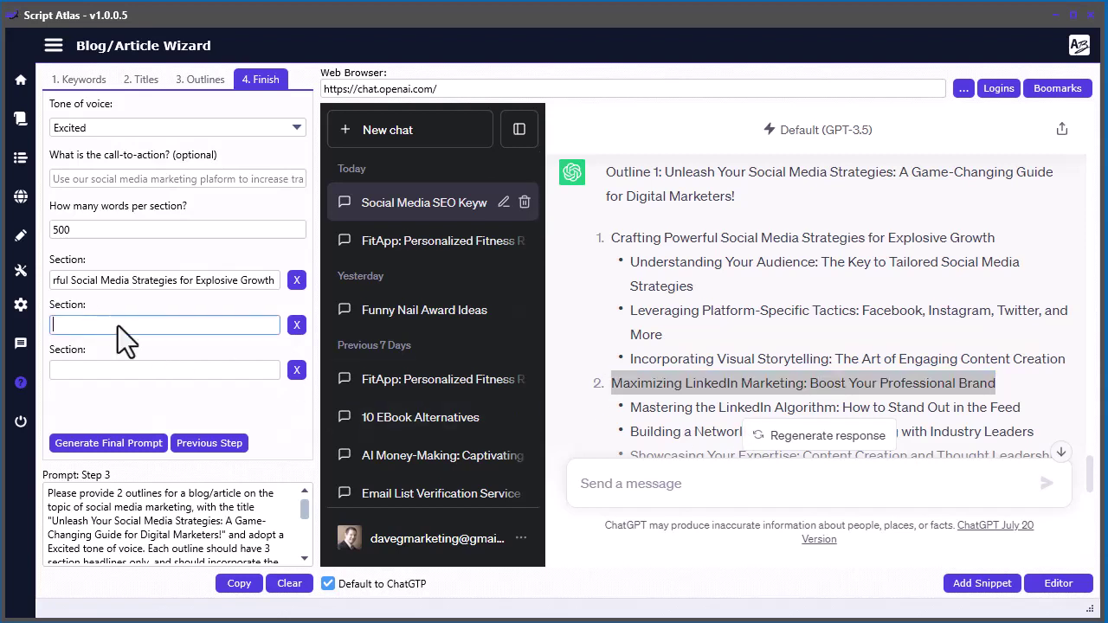
{"action": "key", "text": "ctrl+v"}
{"action": "scroll", "coordinate": [862, 335], "scroll_direction": "down", "scroll_amount": 3}
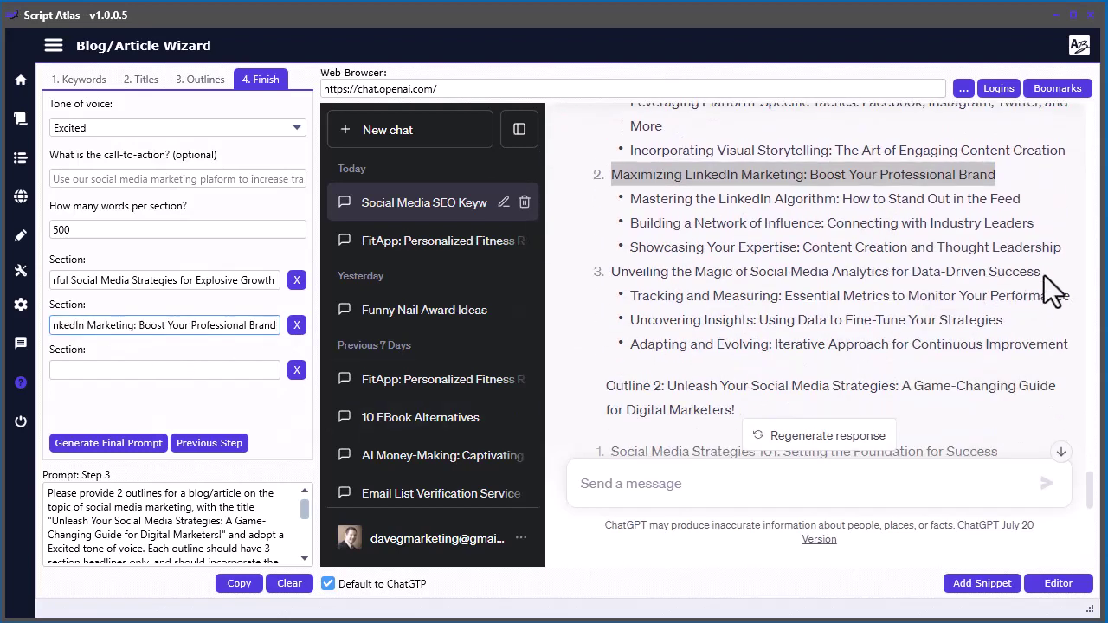
{"action": "left_click_drag", "start_coordinate": [1042, 273], "coordinate": [610, 274]}
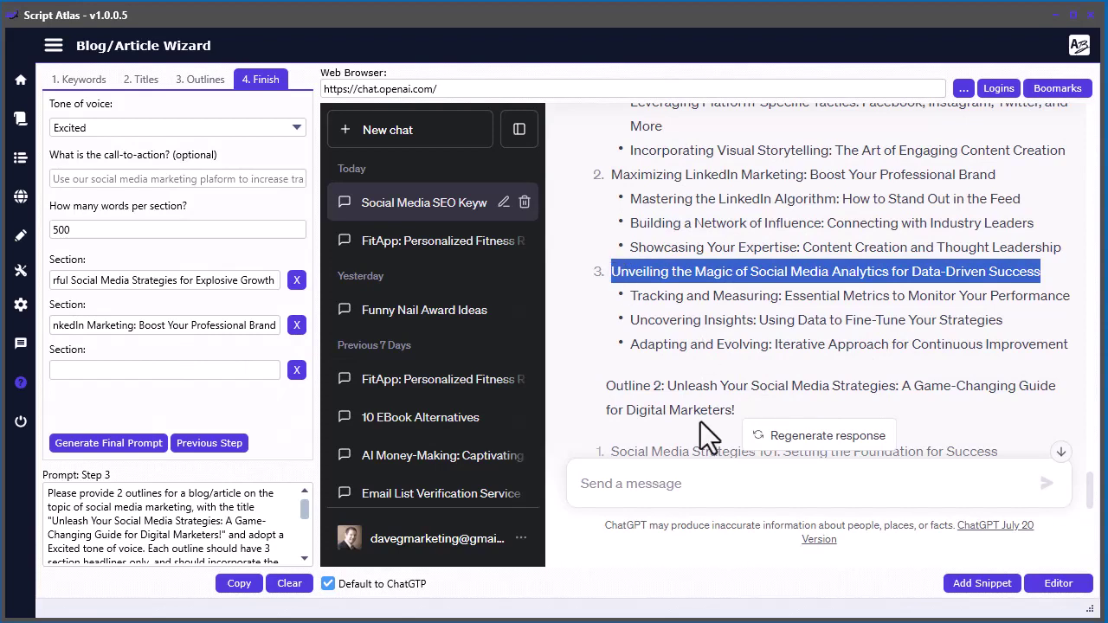
{"action": "left_click", "coordinate": [151, 374]}
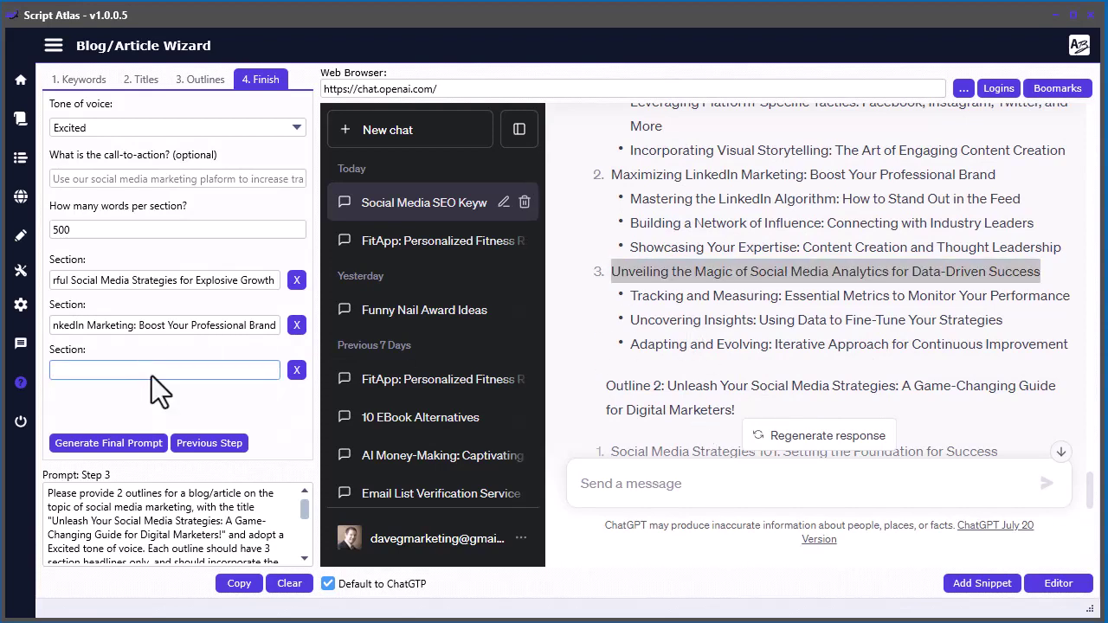
{"action": "key", "text": "ctrl+v"}
- Set the call-to-action to 'See our powerful SEO software here'
{"action": "scroll", "coordinate": [814, 303], "scroll_direction": "up", "scroll_amount": 3}
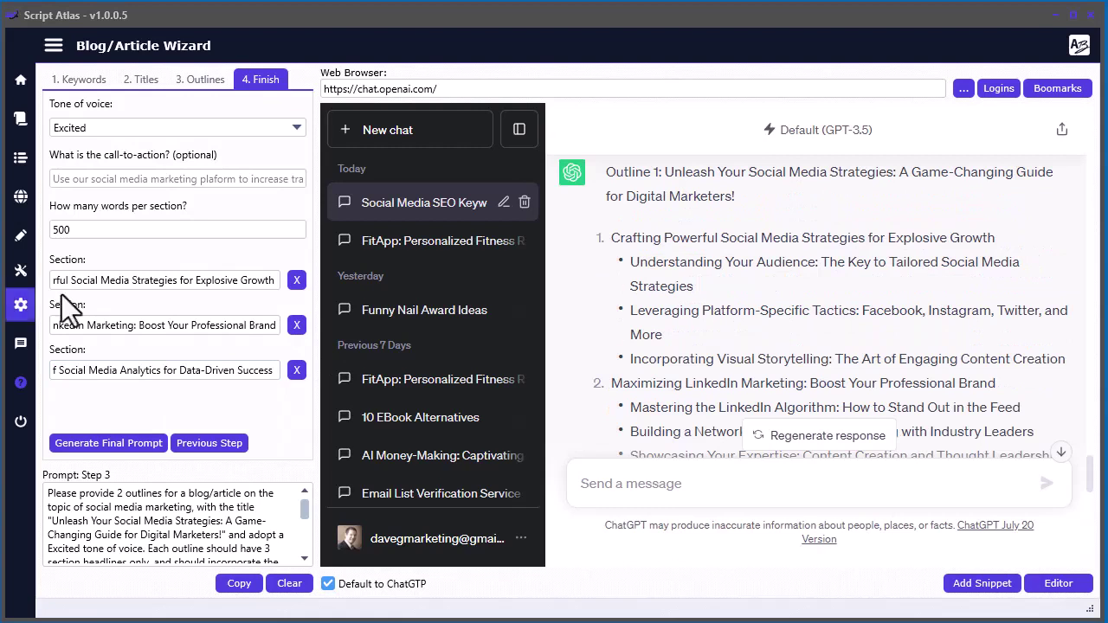
{"action": "left_click", "coordinate": [161, 179]}
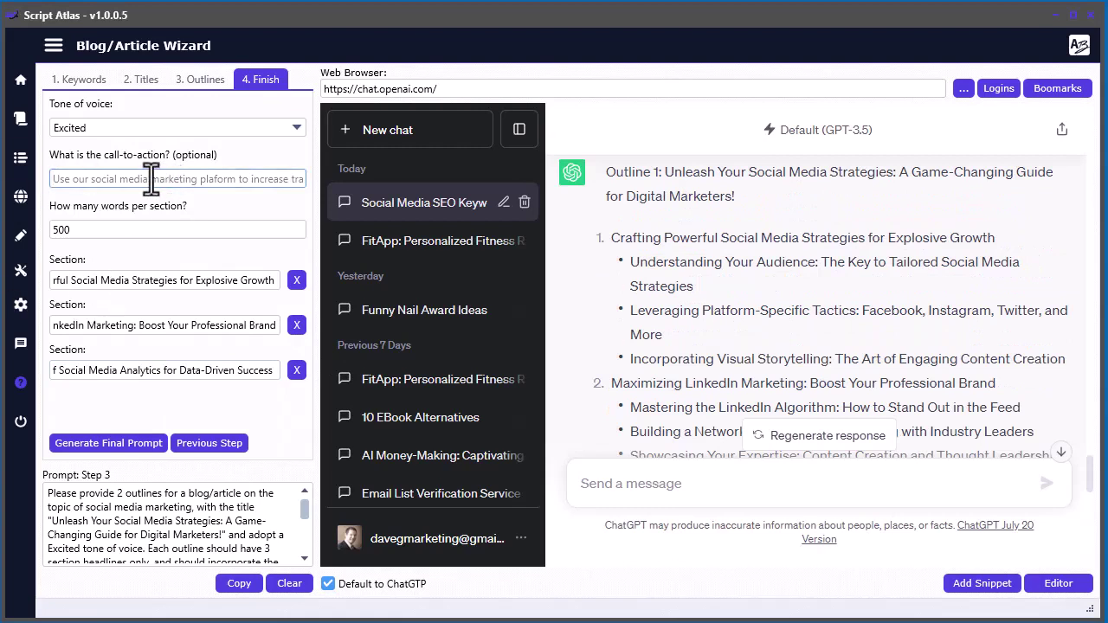
{"action": "key", "text": "ctrl+v"}
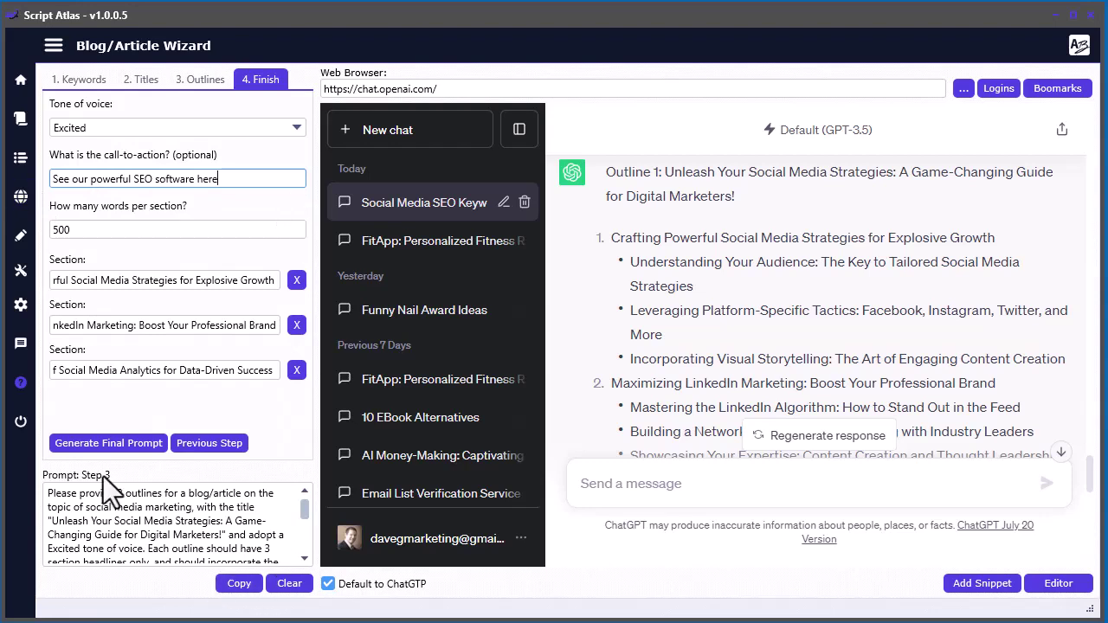
- Generate the final Step 4 article prompt, copy it, and send it to ChatGPT
{"action": "left_click", "coordinate": [106, 444]}
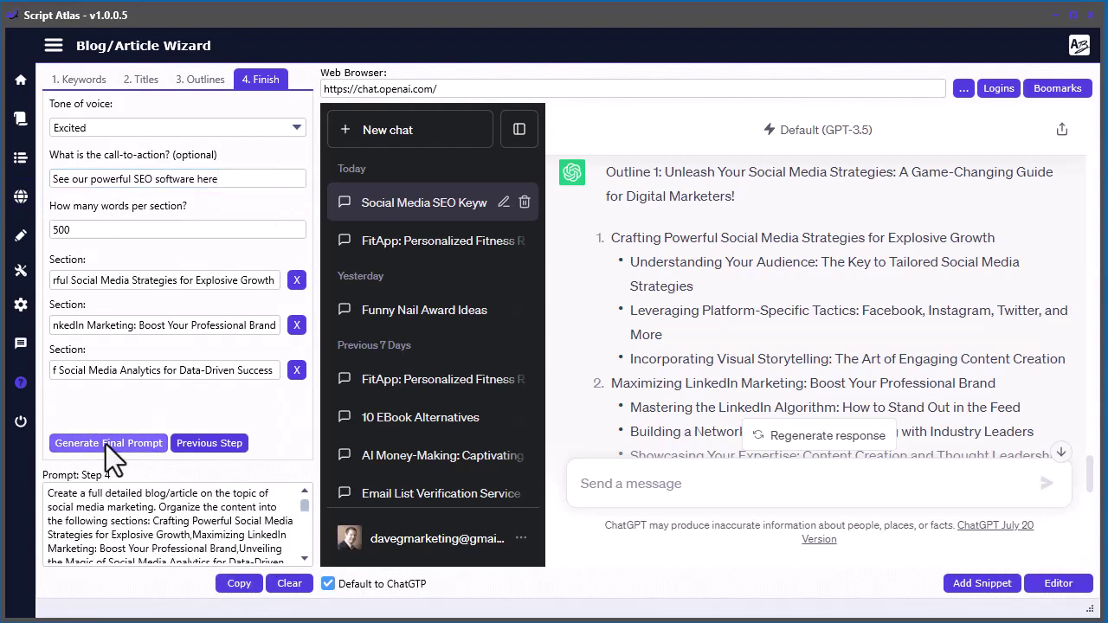
{"action": "left_click", "coordinate": [240, 585]}
{"action": "left_click", "coordinate": [737, 485]}
{"action": "key", "text": "ctrl+v"}
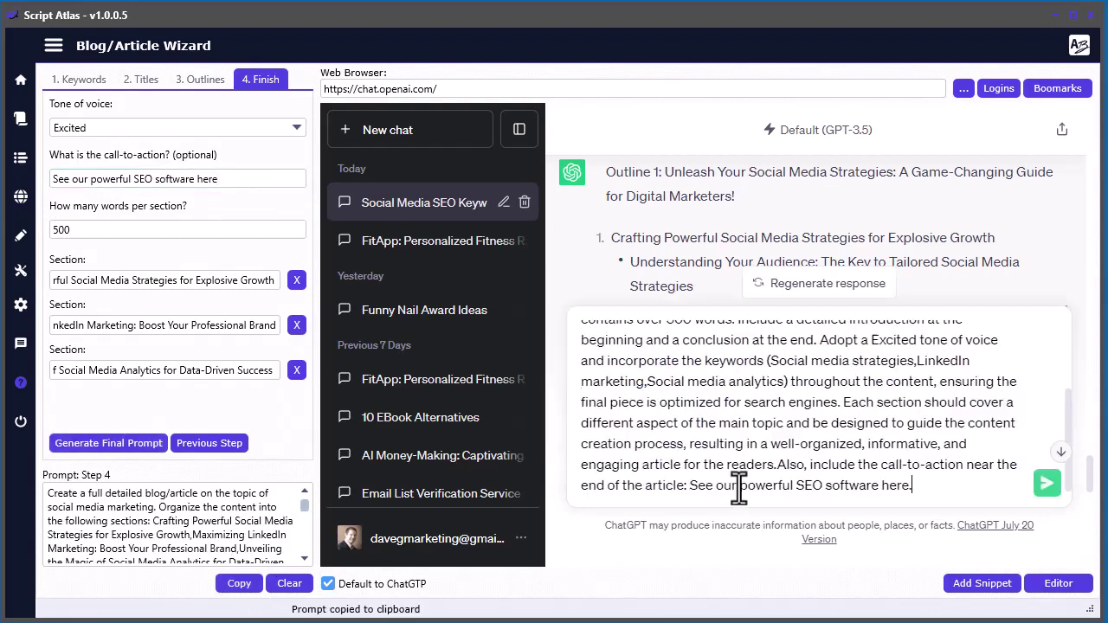
{"action": "left_click", "coordinate": [1047, 484]}
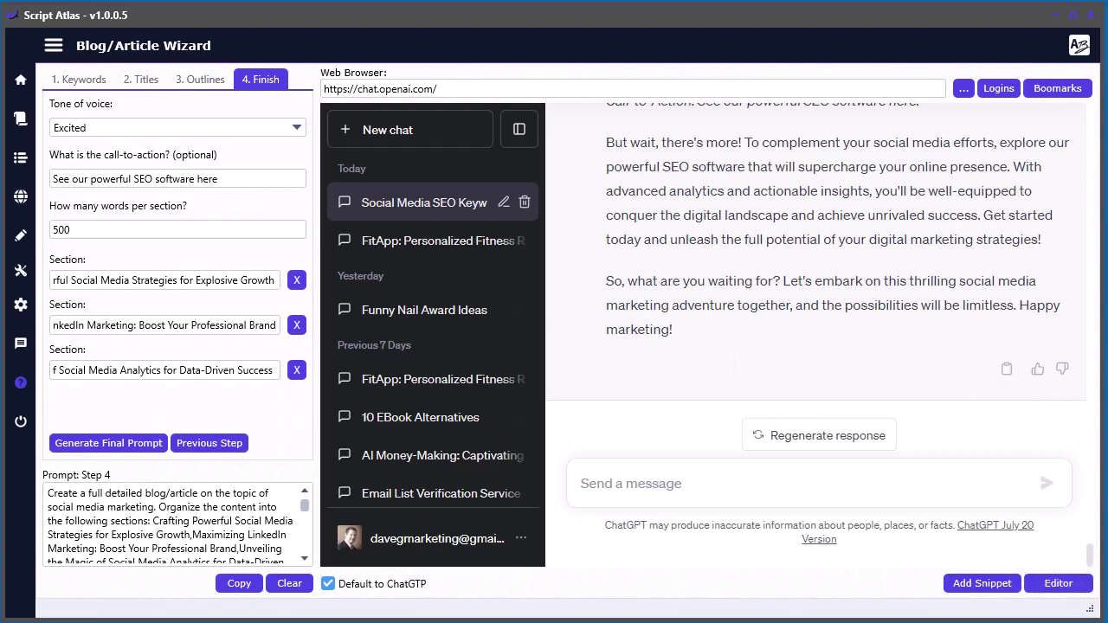
- Clear the earlier 937-word content from the Script Editor and confirm
{"action": "left_click", "coordinate": [1058, 583]}
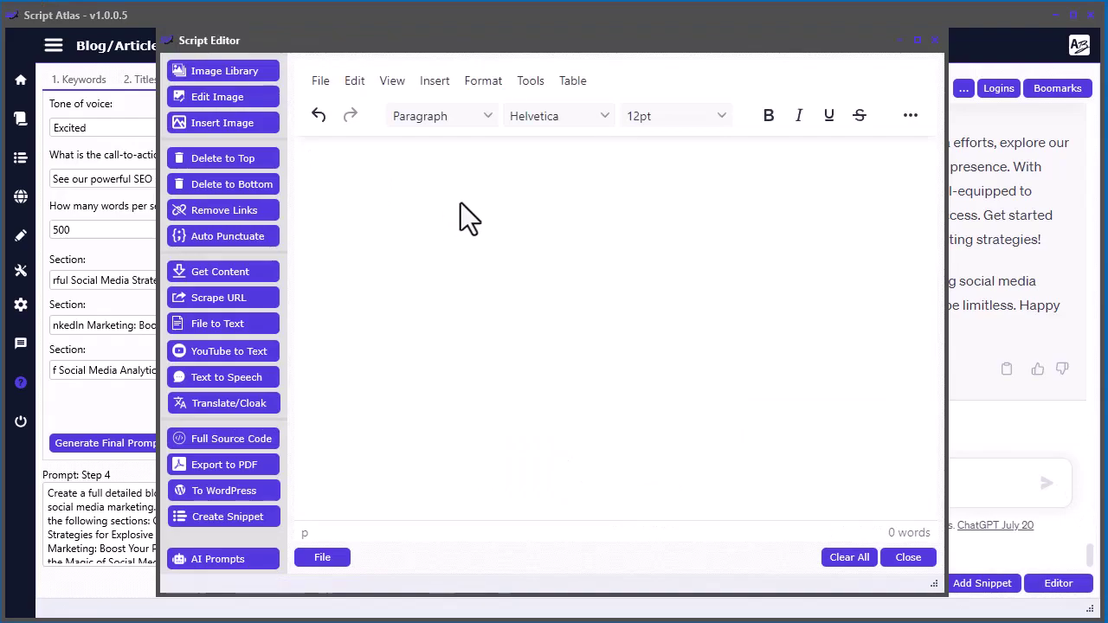
{"action": "mouse_move", "coordinate": [930, 462]}
{"action": "left_mouse_down"}
{"action": "mouse_move", "coordinate": [931, 179]}
{"action": "mouse_move", "coordinate": [926, 344]}
{"action": "mouse_move", "coordinate": [939, 481]}
{"action": "left_mouse_up"}
{"action": "left_click_drag", "start_coordinate": [574, 40], "coordinate": [736, 168]}
{"action": "scroll", "coordinate": [763, 295], "scroll_direction": "up", "scroll_amount": 5}
{"action": "scroll", "coordinate": [743, 349], "scroll_direction": "up", "scroll_amount": 15}
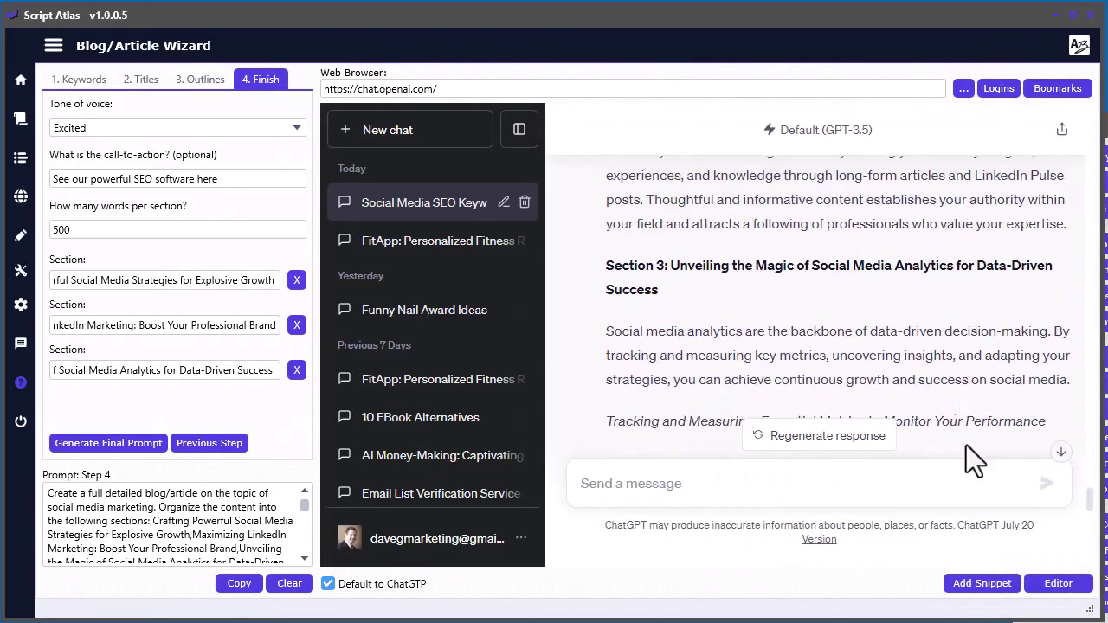
{"action": "mouse_move", "coordinate": [1104, 589]}
{"action": "left_click", "coordinate": [983, 516]}
{"action": "key", "text": "Return"}
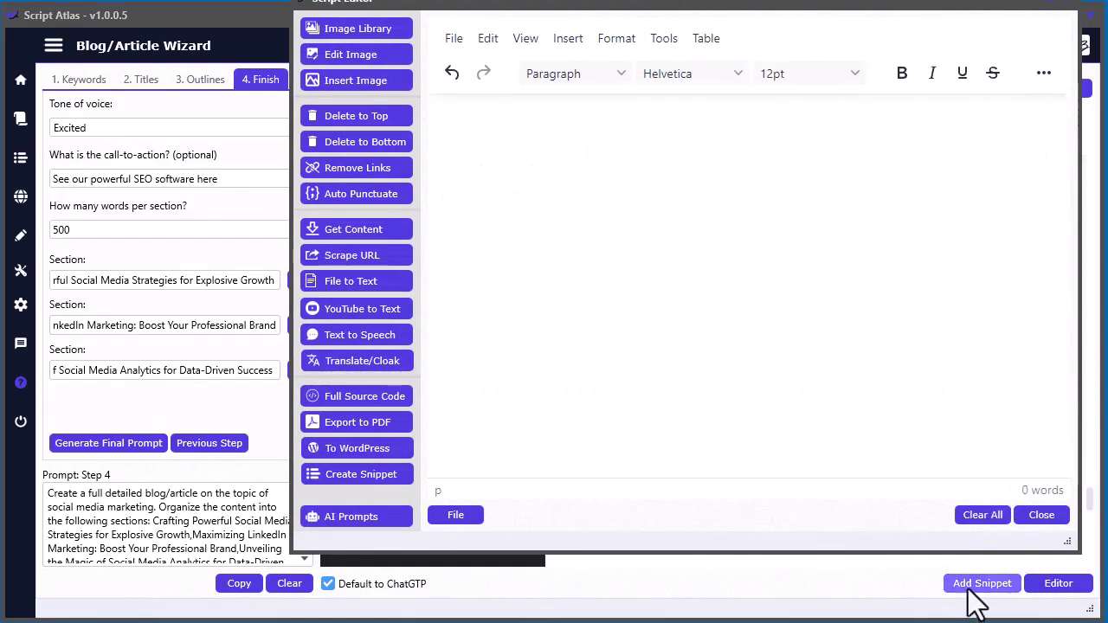
- Move the editor aside and select ChatGPT's entire article response
{"action": "left_click_drag", "start_coordinate": [831, 30], "coordinate": [1107, 129]}
{"action": "scroll", "coordinate": [867, 343], "scroll_direction": "up", "scroll_amount": 8}
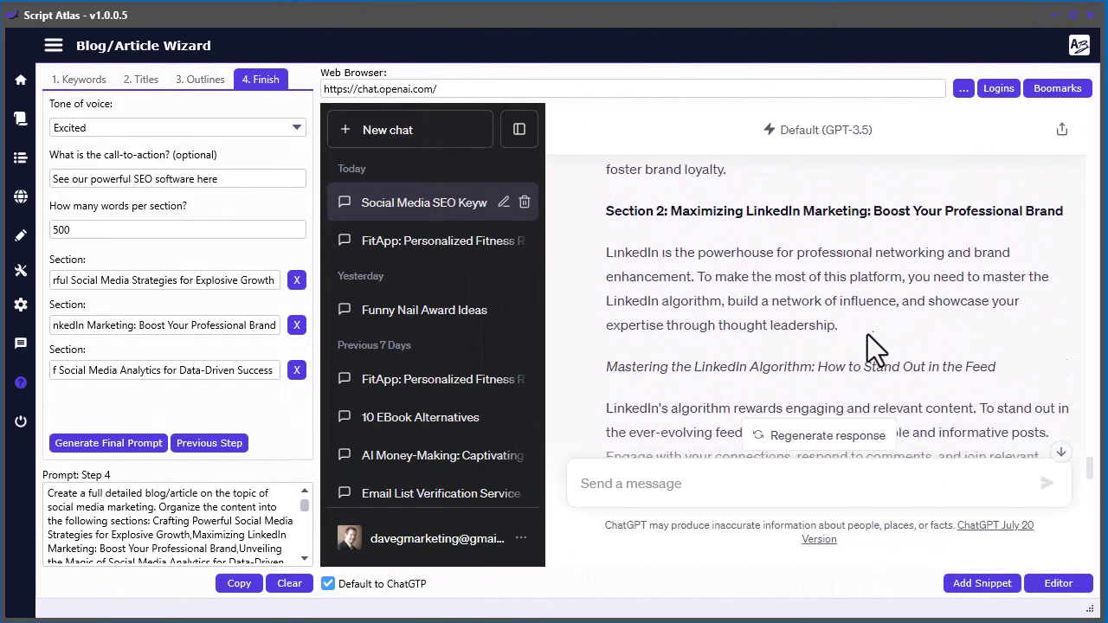
{"action": "scroll", "coordinate": [868, 343], "scroll_direction": "up", "scroll_amount": 10}
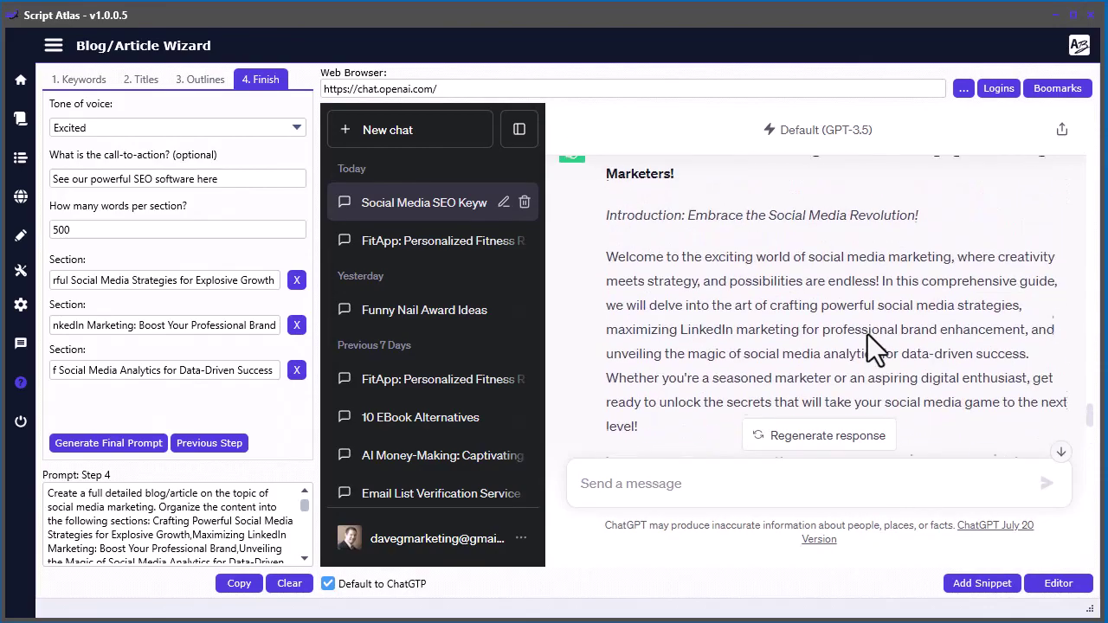
{"action": "scroll", "coordinate": [868, 334], "scroll_direction": "up", "scroll_amount": 3}
{"action": "left_click_drag", "start_coordinate": [608, 292], "coordinate": [821, 326]}
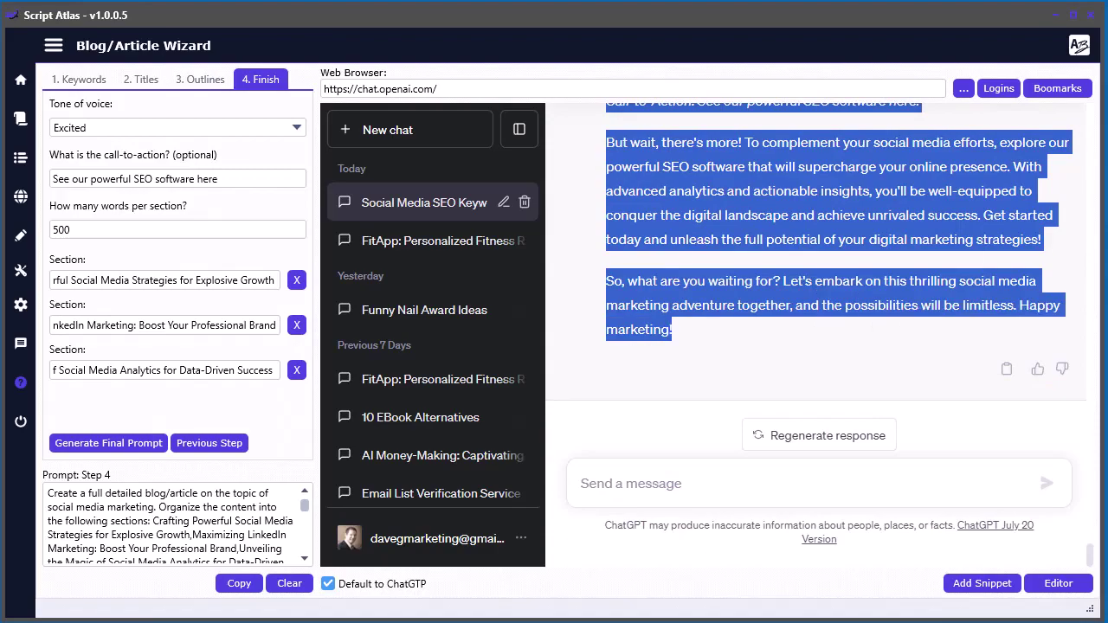
- Paste the 'Unleash Your Social Media Strategies…' article into the Script Editor and enlarge the window
{"action": "left_click", "coordinate": [1058, 582]}
{"action": "left_click", "coordinate": [433, 181]}
{"action": "key", "text": "ctrl+v"}
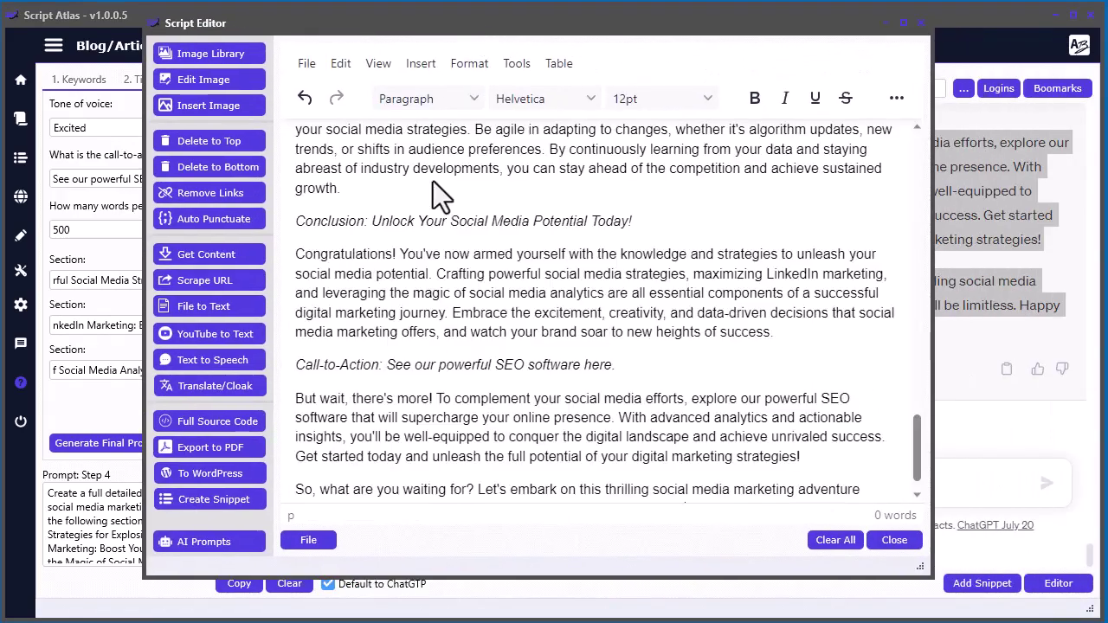
{"action": "left_click_drag", "start_coordinate": [917, 463], "coordinate": [933, 163]}
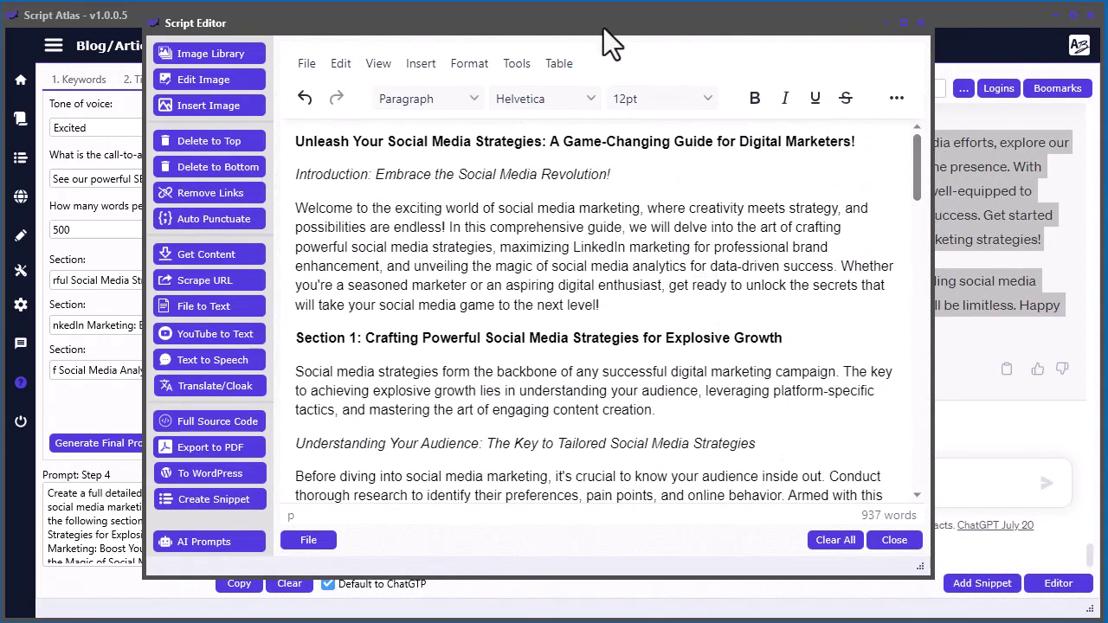
{"action": "left_click_drag", "start_coordinate": [604, 29], "coordinate": [625, 29]}
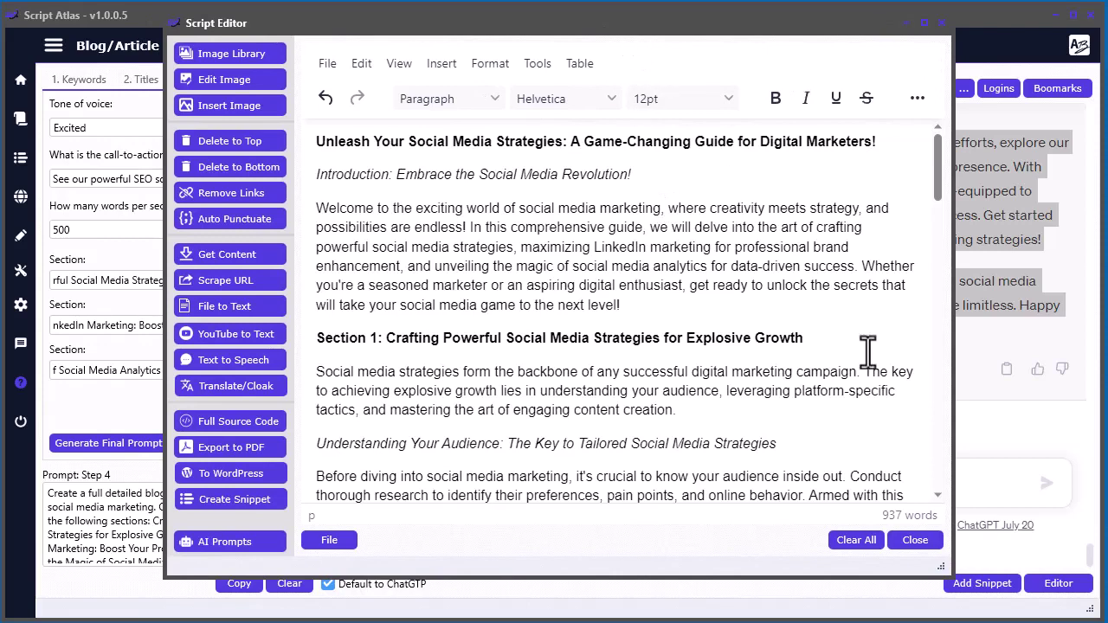
{"action": "left_click_drag", "start_coordinate": [933, 570], "coordinate": [979, 603]}
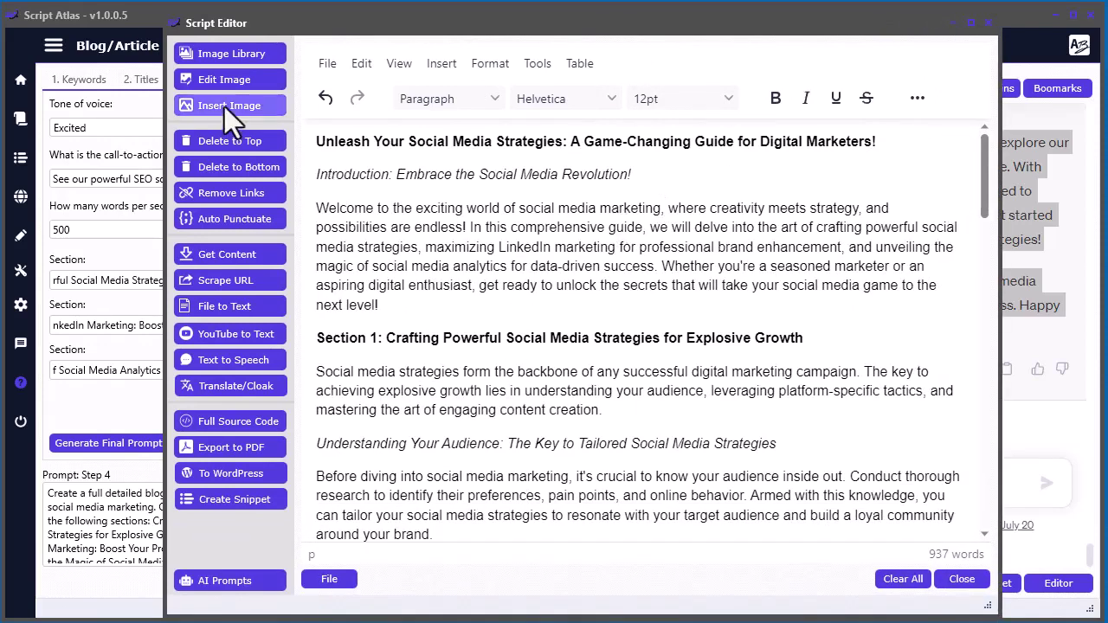
- Look over the Image Library's search field, then close the library
{"action": "left_click", "coordinate": [219, 56]}
{"action": "left_click", "coordinate": [477, 138]}
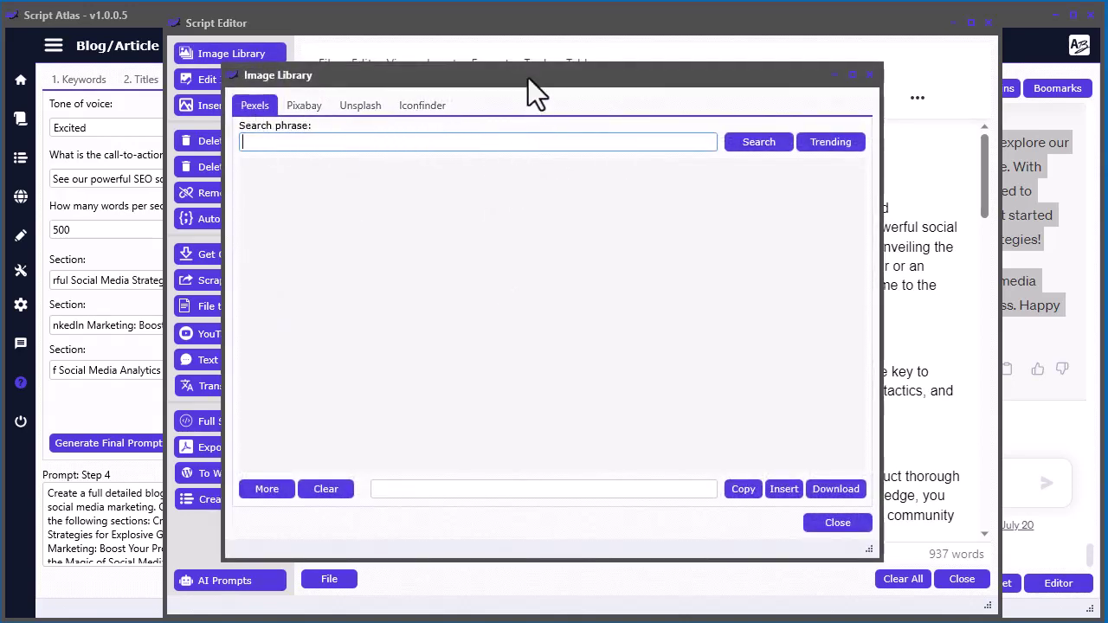
{"action": "left_click_drag", "start_coordinate": [528, 78], "coordinate": [700, 106]}
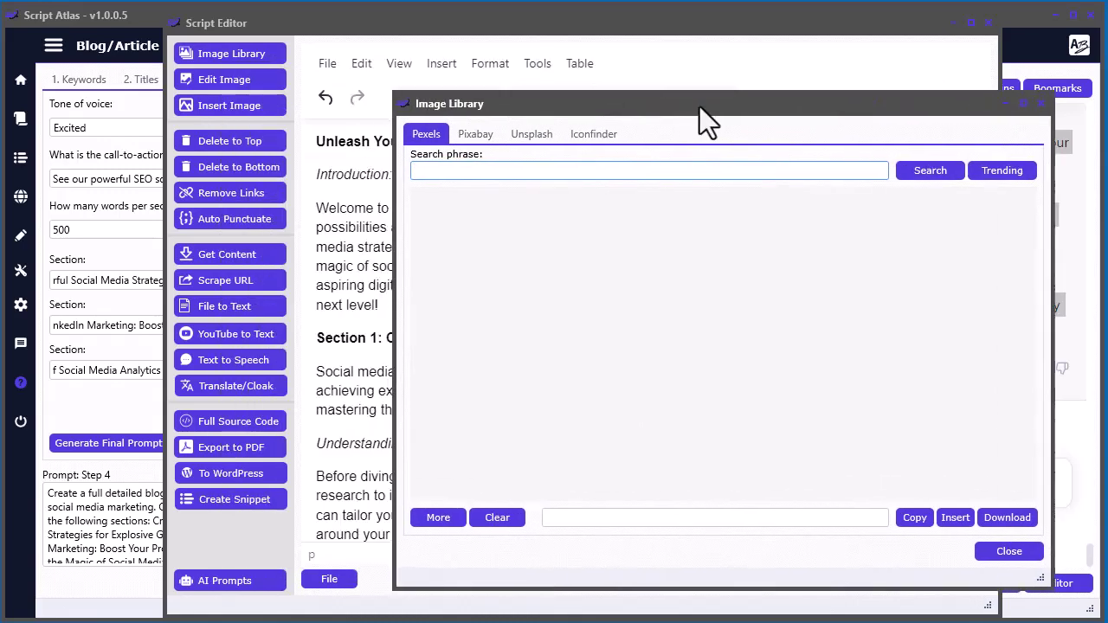
{"action": "left_click", "coordinate": [1042, 103]}
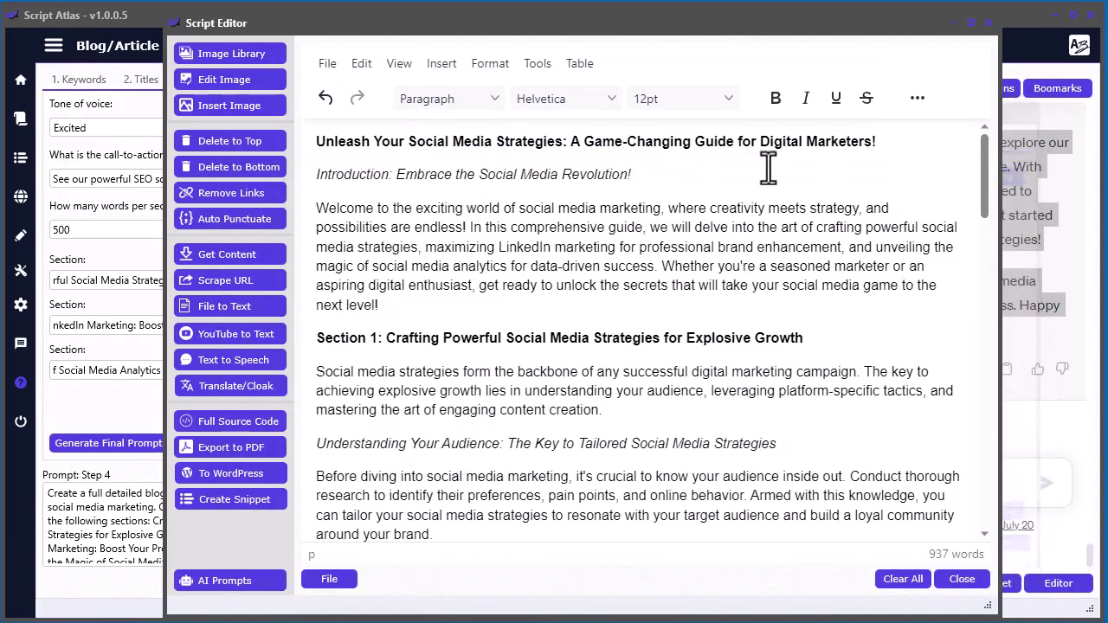
- Review the WordPress posting options without posting, then reposition the Script Editor
{"action": "left_click", "coordinate": [260, 478]}
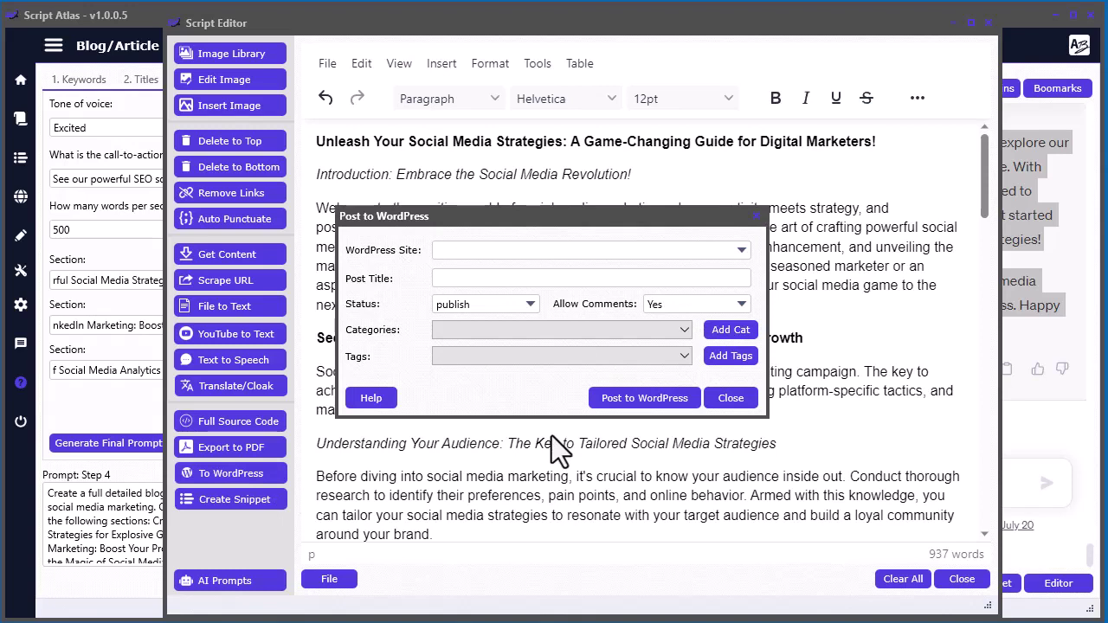
{"action": "left_click", "coordinate": [727, 398]}
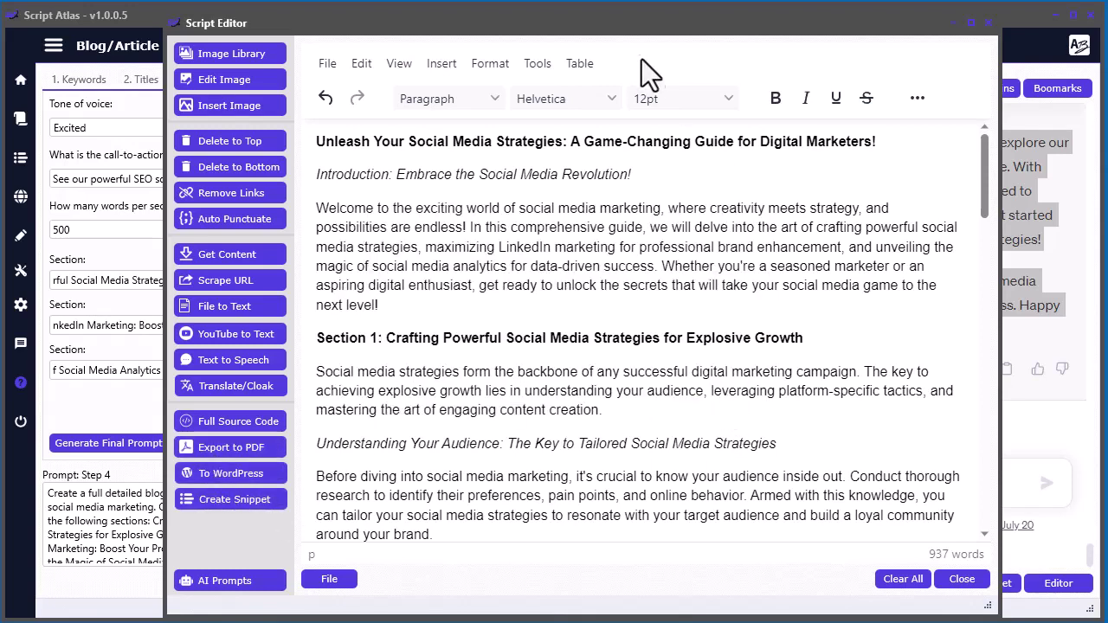
{"action": "left_click_drag", "start_coordinate": [638, 27], "coordinate": [569, 44]}
{"action": "key", "text": "alt+F4"}
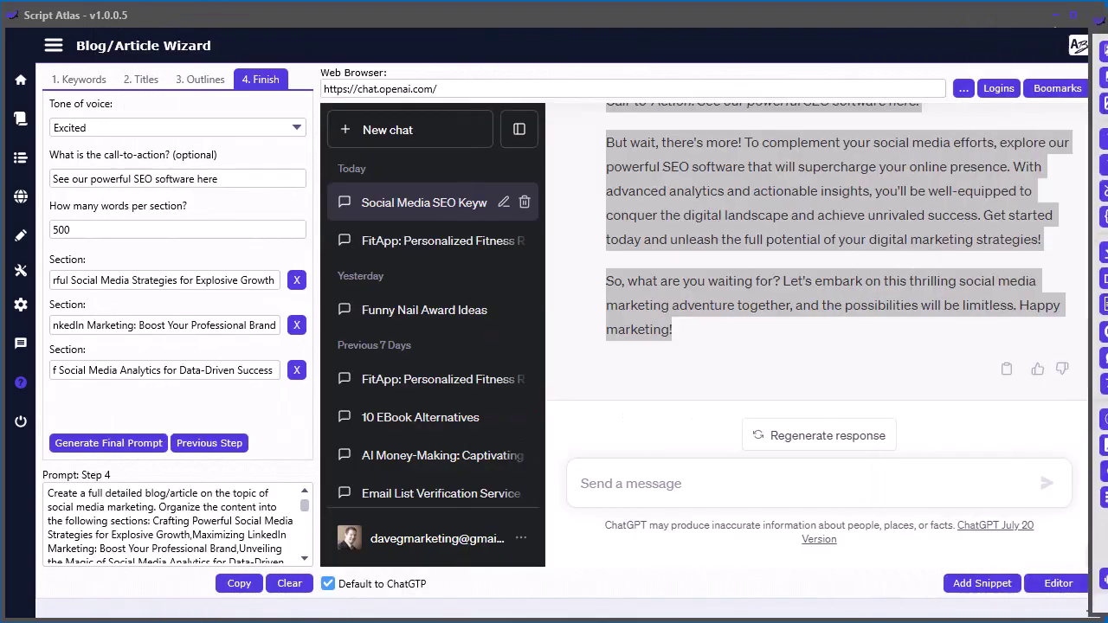
{"action": "left_click", "coordinate": [803, 274]}
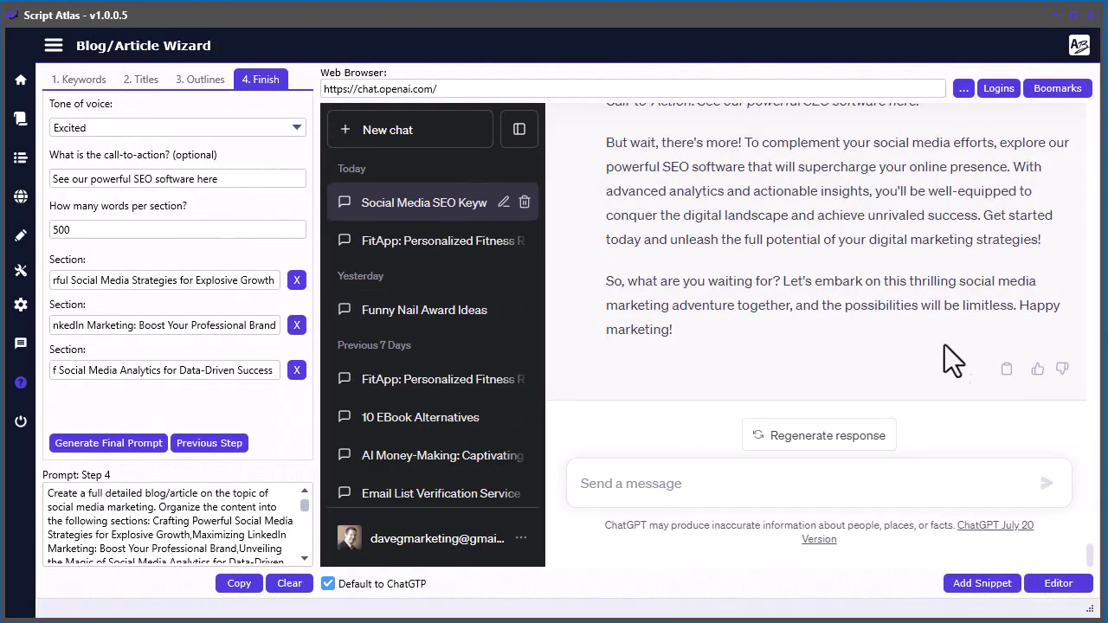
{"action": "left_click", "coordinate": [1058, 583]}
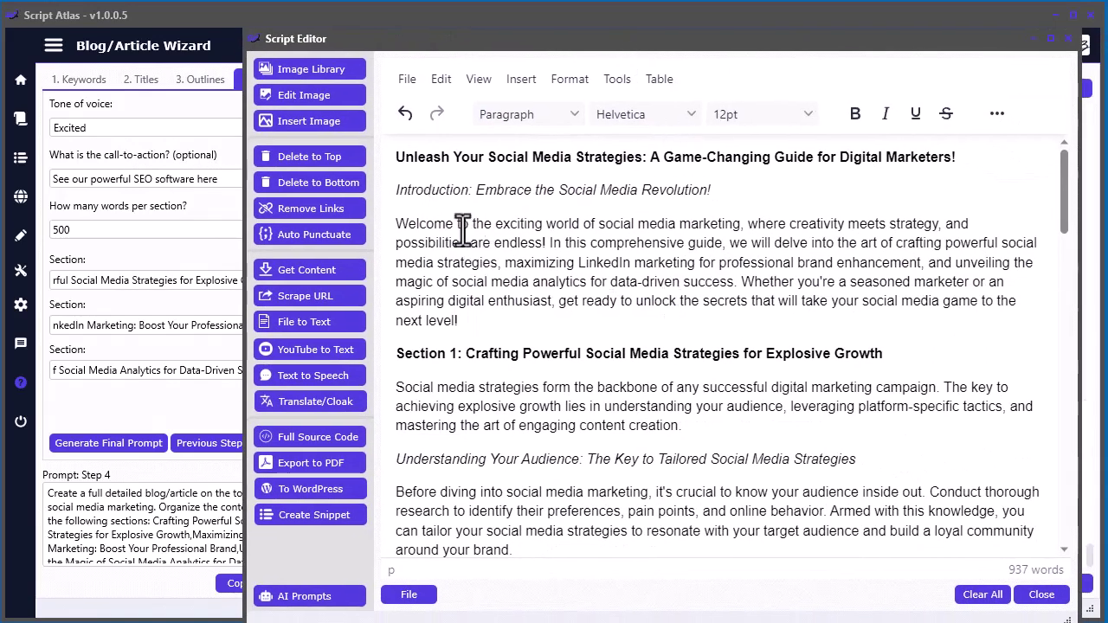
{"action": "left_click_drag", "start_coordinate": [458, 223], "coordinate": [527, 302]}
{"action": "left_click", "coordinate": [557, 334]}
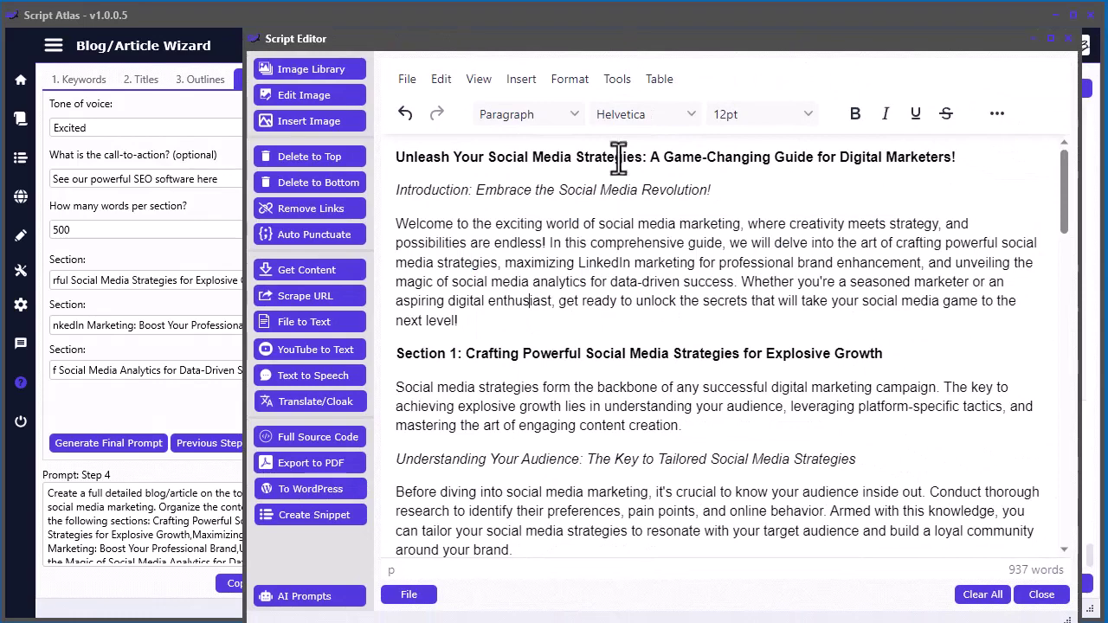
{"action": "left_click", "coordinate": [612, 47]}
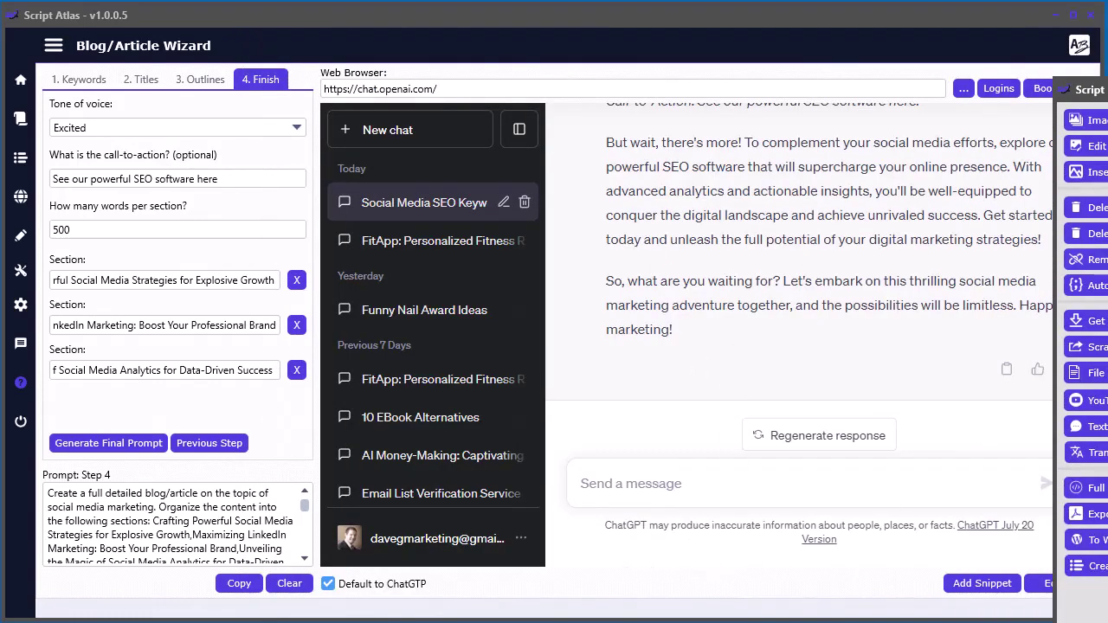
{"action": "mouse_move", "coordinate": [681, 55]}
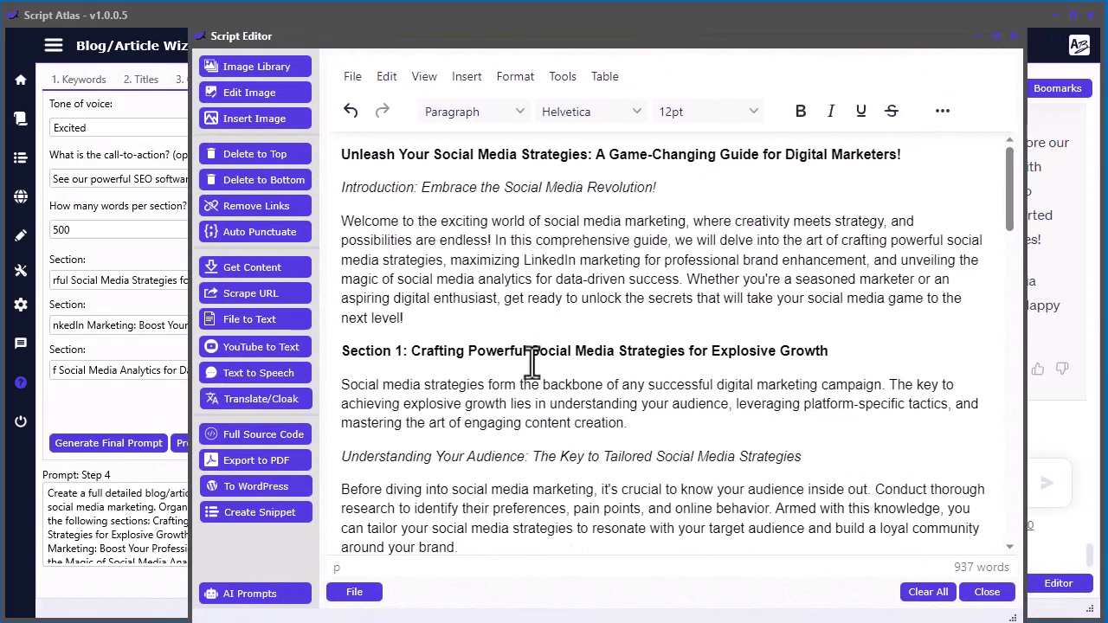
{"action": "mouse_move", "coordinate": [491, 39]}
{"action": "left_mouse_down"}
{"action": "mouse_move", "coordinate": [799, 146]}
{"action": "mouse_move", "coordinate": [781, 131]}
{"action": "mouse_move", "coordinate": [680, 142]}
{"action": "mouse_move", "coordinate": [492, 113]}
{"action": "mouse_move", "coordinate": [507, 48]}
{"action": "left_mouse_up"}
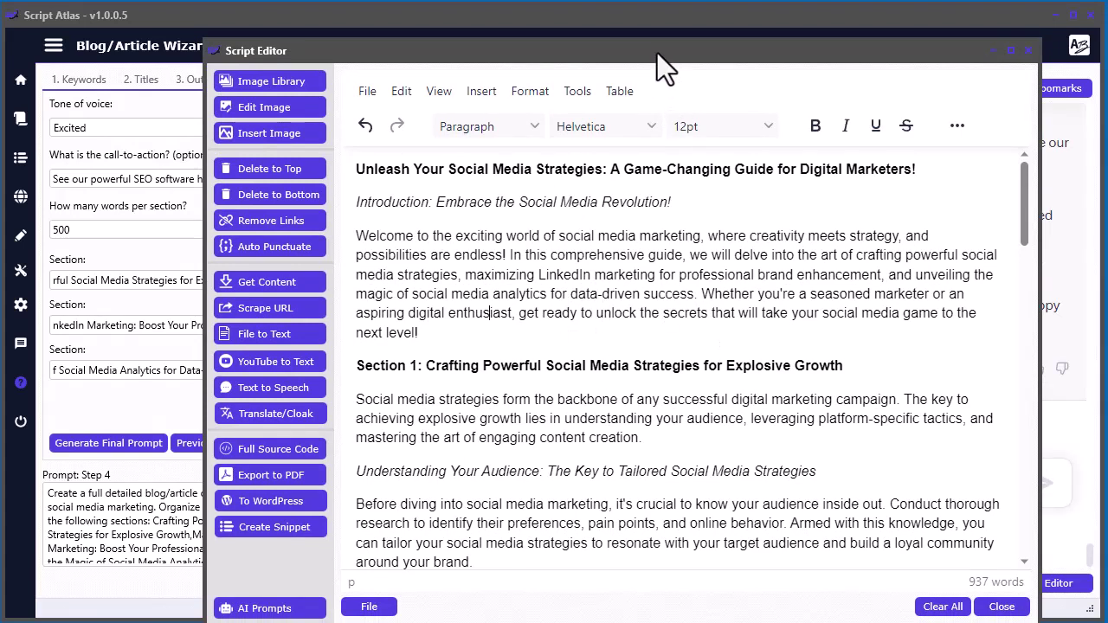
{"action": "left_click_drag", "start_coordinate": [658, 53], "coordinate": [653, 31]}
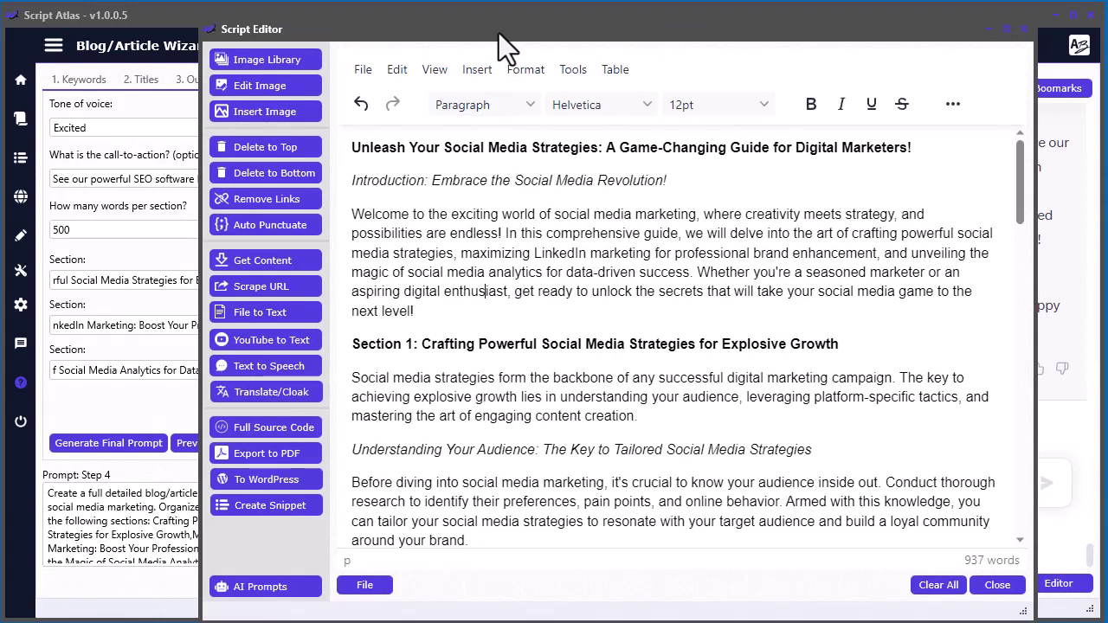
{"action": "key", "text": "alt+F4"}
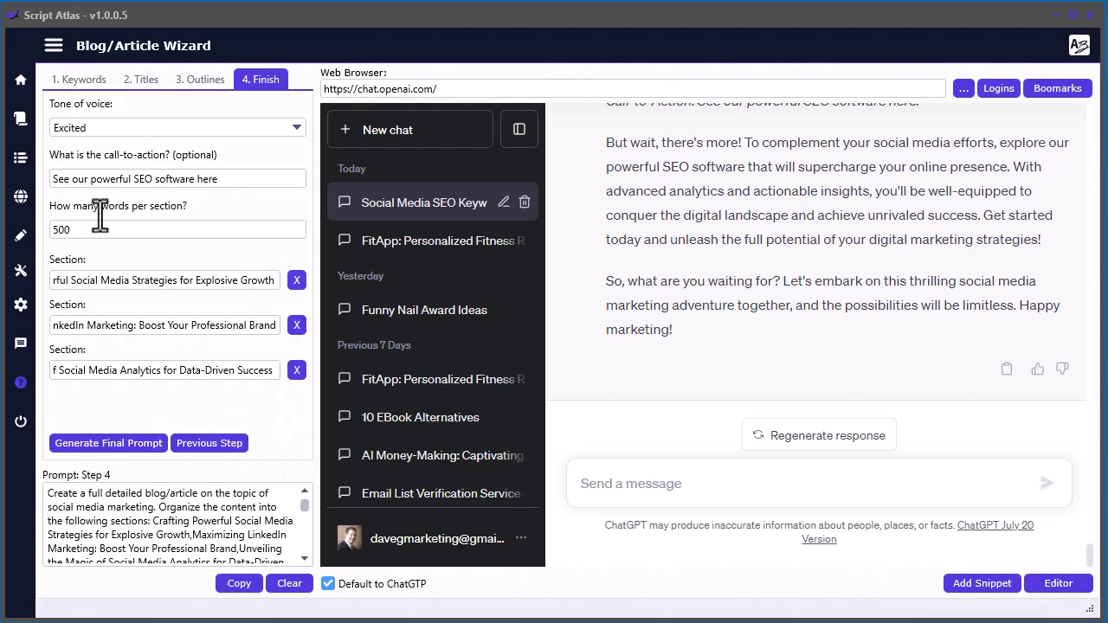
{"action": "left_click", "coordinate": [200, 84]}
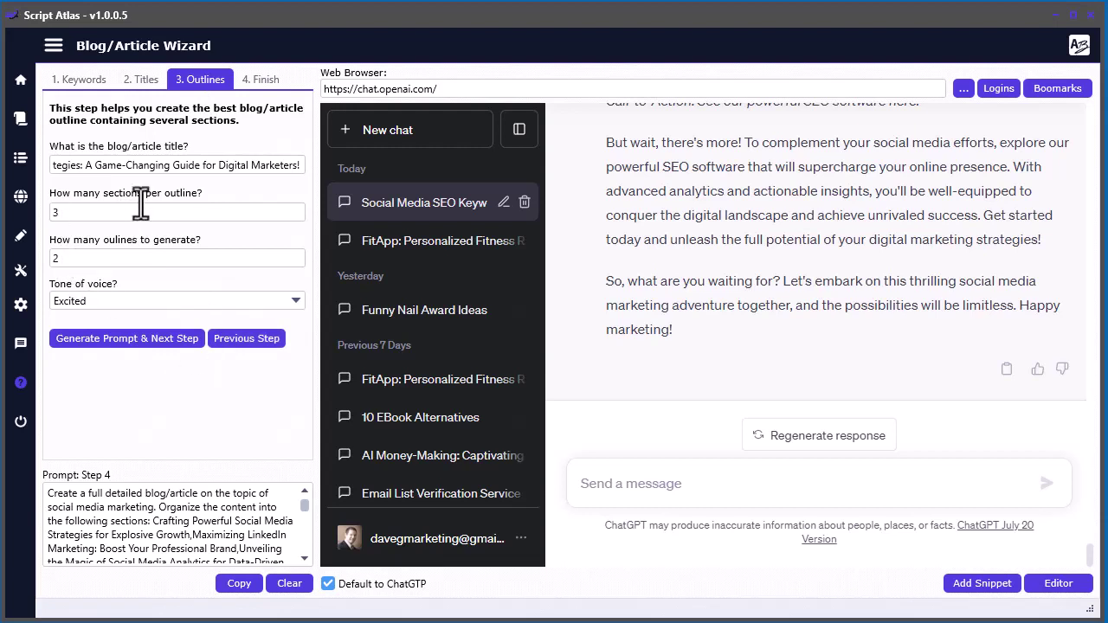
{"action": "left_click", "coordinate": [254, 81]}
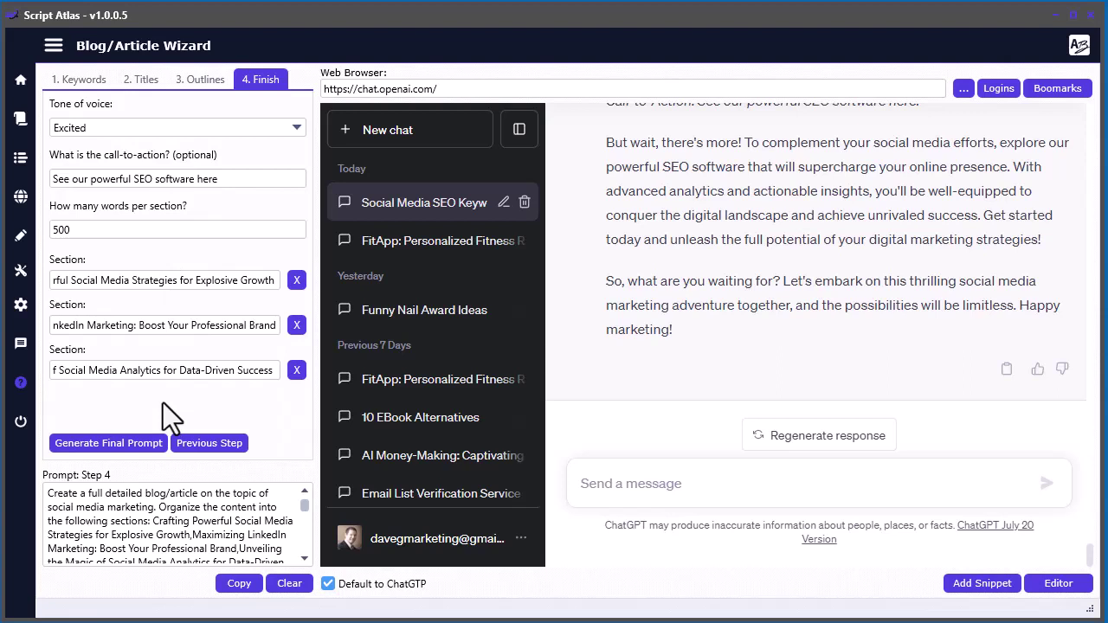
{"action": "left_click", "coordinate": [296, 371]}
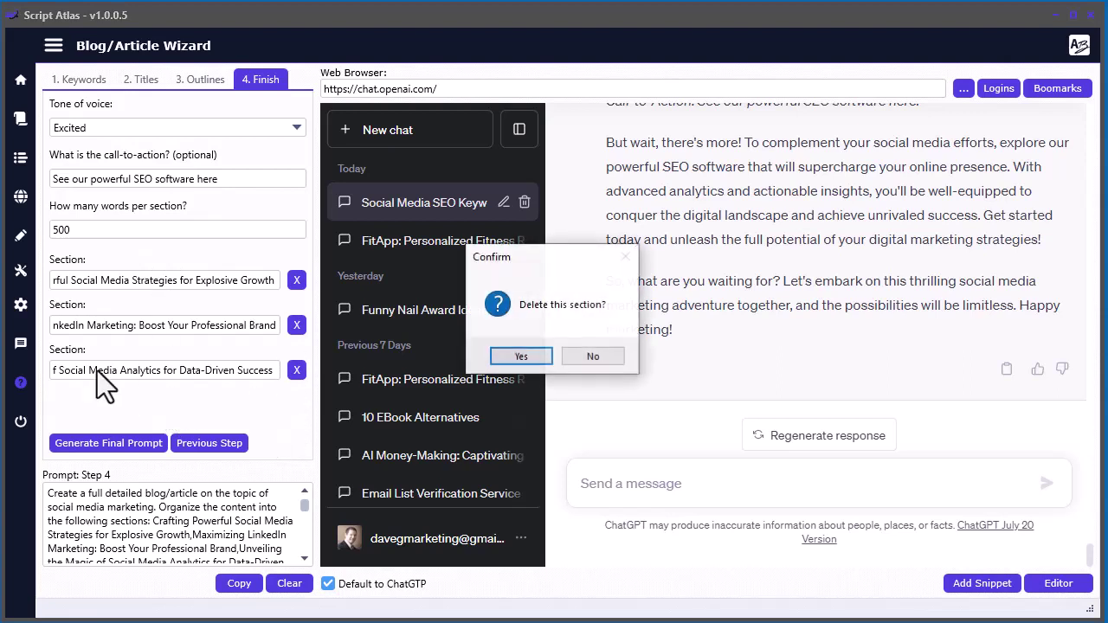
{"action": "left_click", "coordinate": [597, 358]}
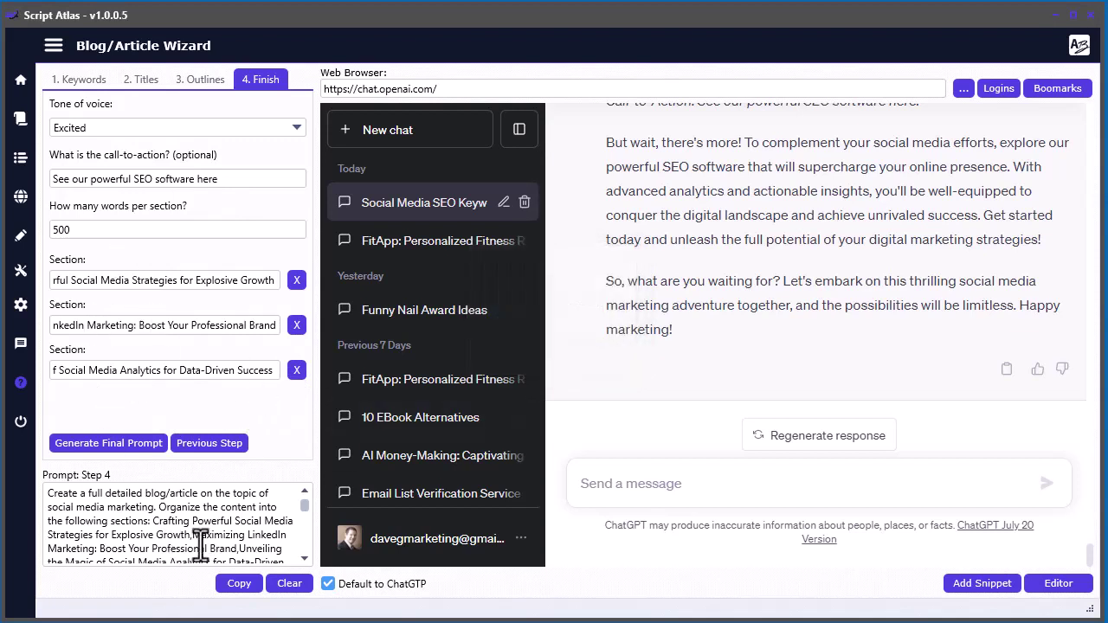
{"action": "scroll", "coordinate": [193, 534], "scroll_direction": "down", "scroll_amount": 2}
{"action": "scroll", "coordinate": [132, 554], "scroll_direction": "up", "scroll_amount": 2}
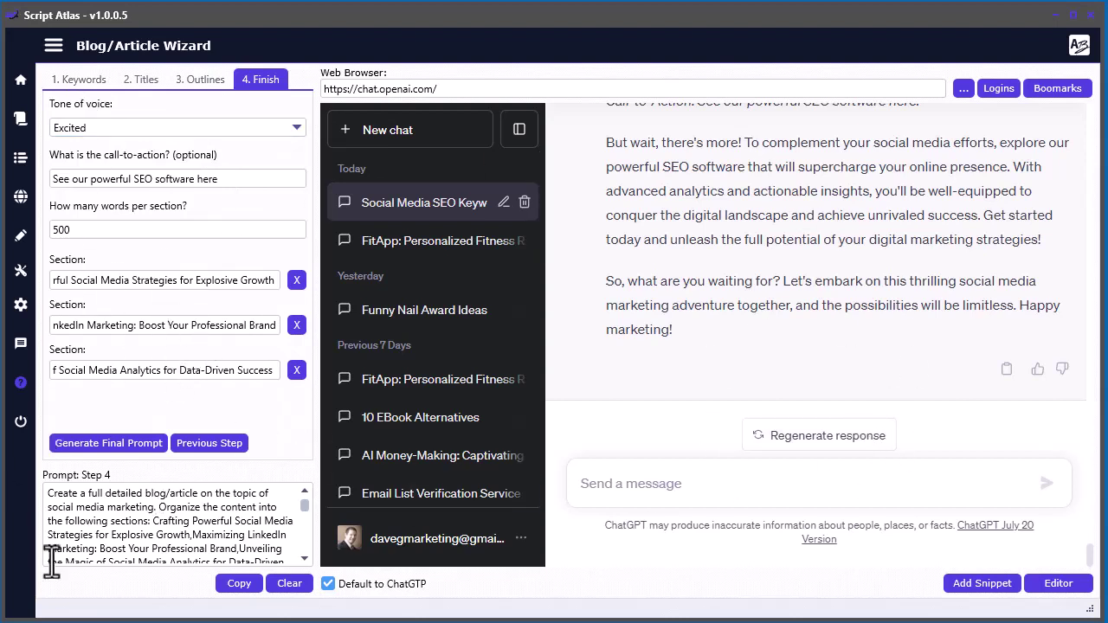
{"action": "scroll", "coordinate": [873, 354], "scroll_direction": "up", "scroll_amount": 5}
{"action": "scroll", "coordinate": [936, 398], "scroll_direction": "up", "scroll_amount": 6}
{"action": "scroll", "coordinate": [935, 398], "scroll_direction": "down", "scroll_amount": 7}
{"action": "scroll", "coordinate": [946, 313], "scroll_direction": "down", "scroll_amount": 3}
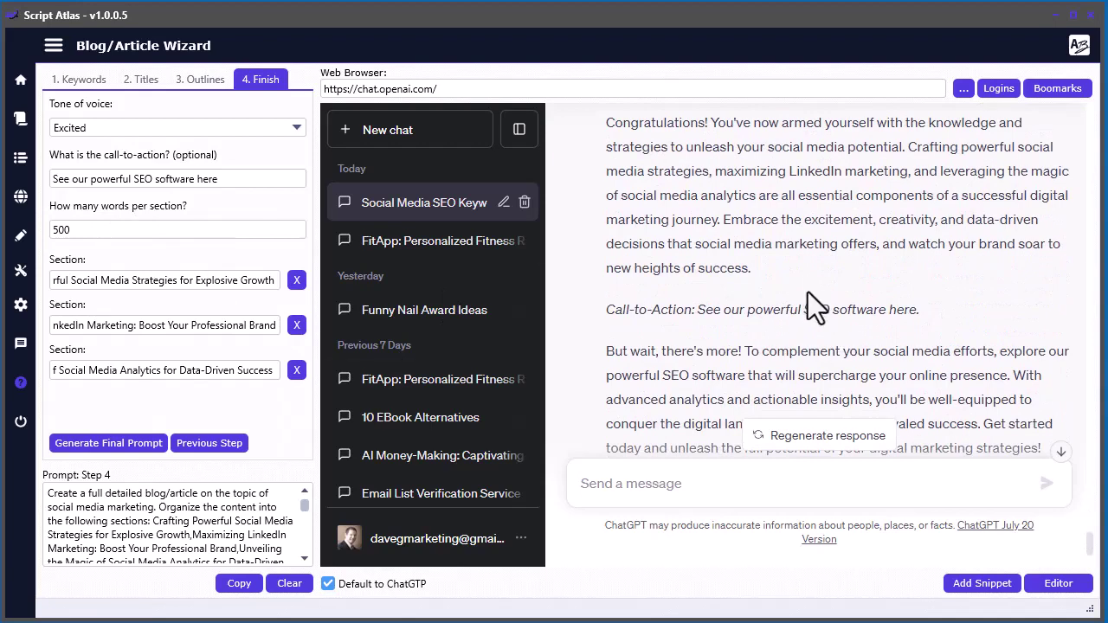
{"action": "scroll", "coordinate": [807, 292], "scroll_direction": "down", "scroll_amount": 3}
{"action": "scroll", "coordinate": [765, 313], "scroll_direction": "up", "scroll_amount": 3}
{"action": "scroll", "coordinate": [766, 313], "scroll_direction": "up", "scroll_amount": 3}
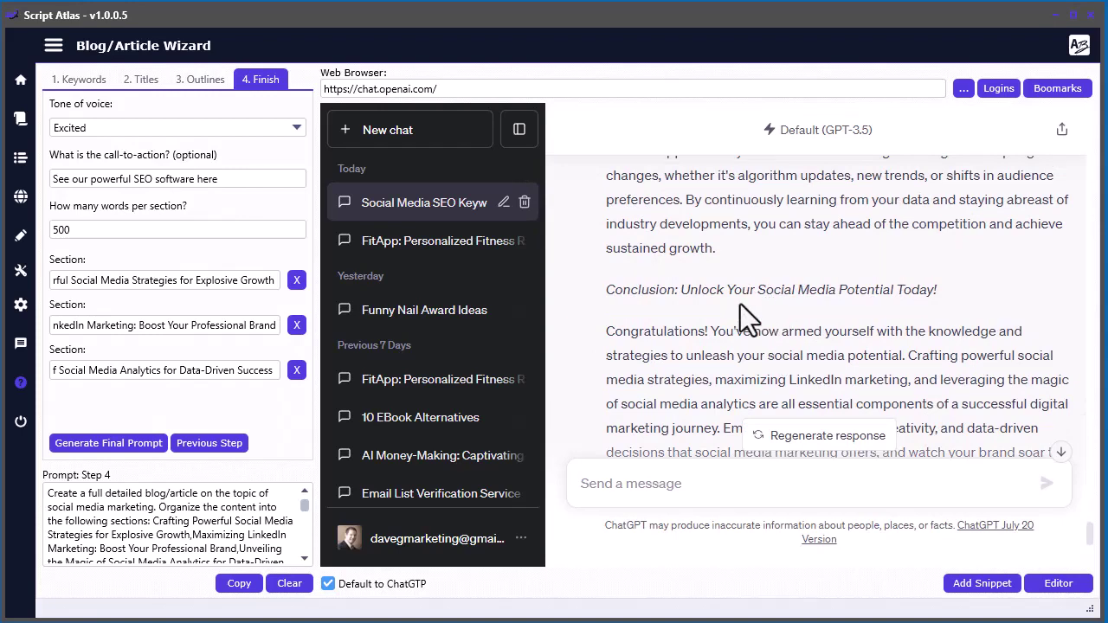
{"action": "scroll", "coordinate": [740, 308], "scroll_direction": "down", "scroll_amount": 5}
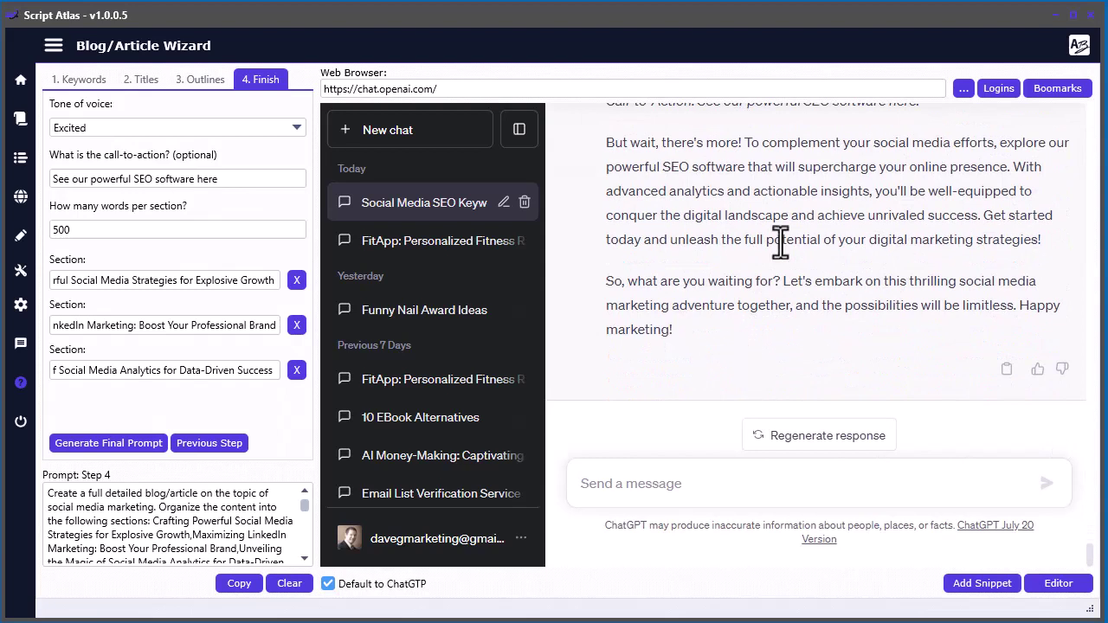
{"action": "scroll", "coordinate": [790, 346], "scroll_direction": "up", "scroll_amount": 1}
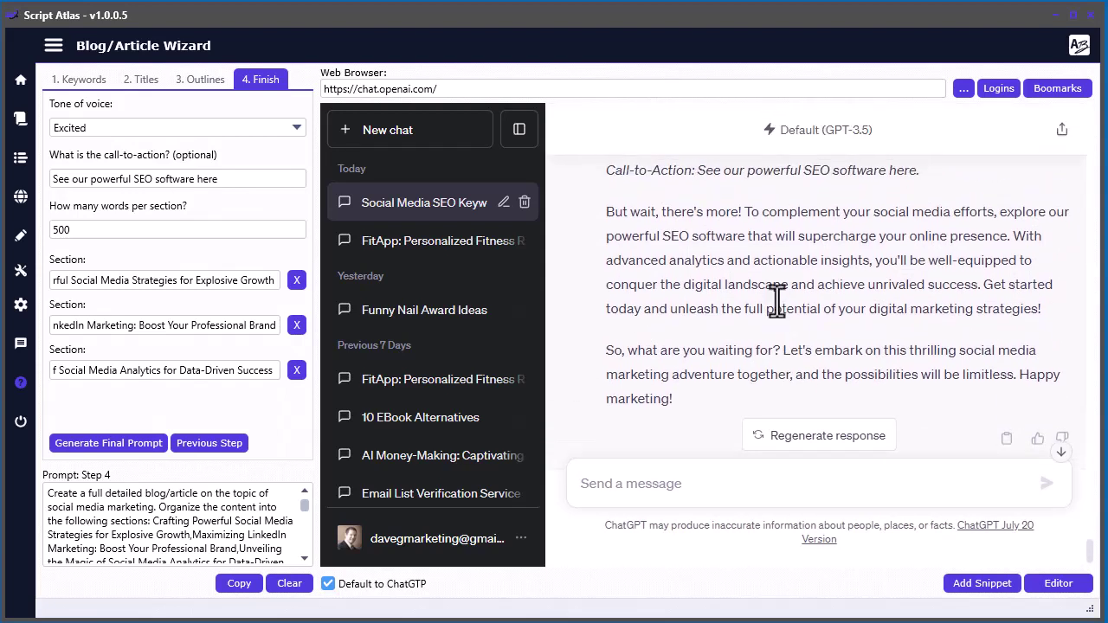
{"action": "scroll", "coordinate": [776, 298], "scroll_direction": "down", "scroll_amount": 1}
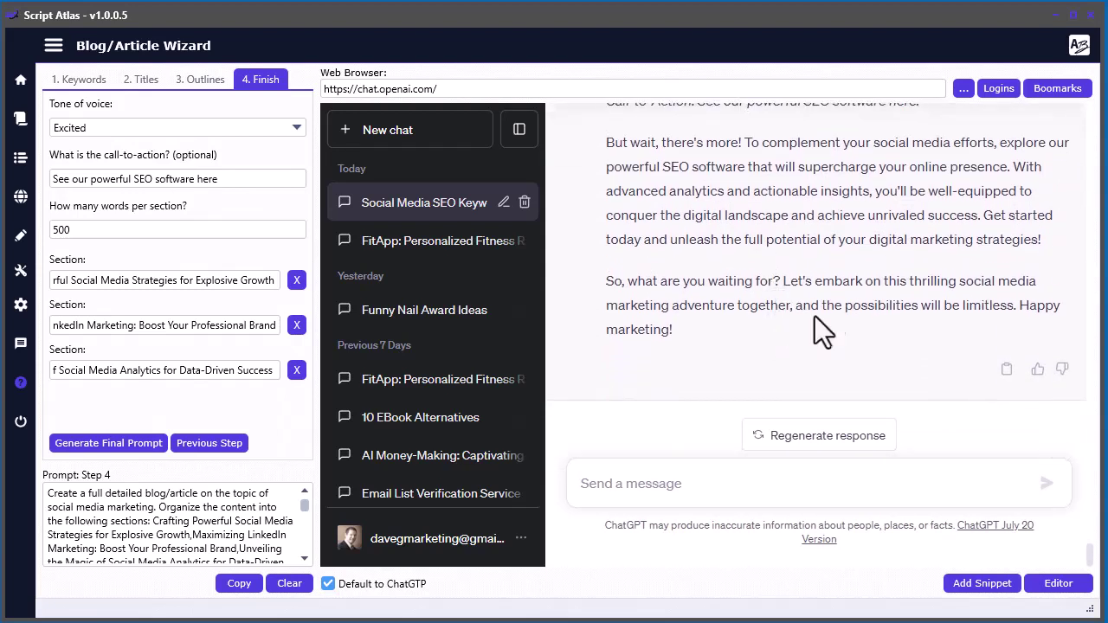